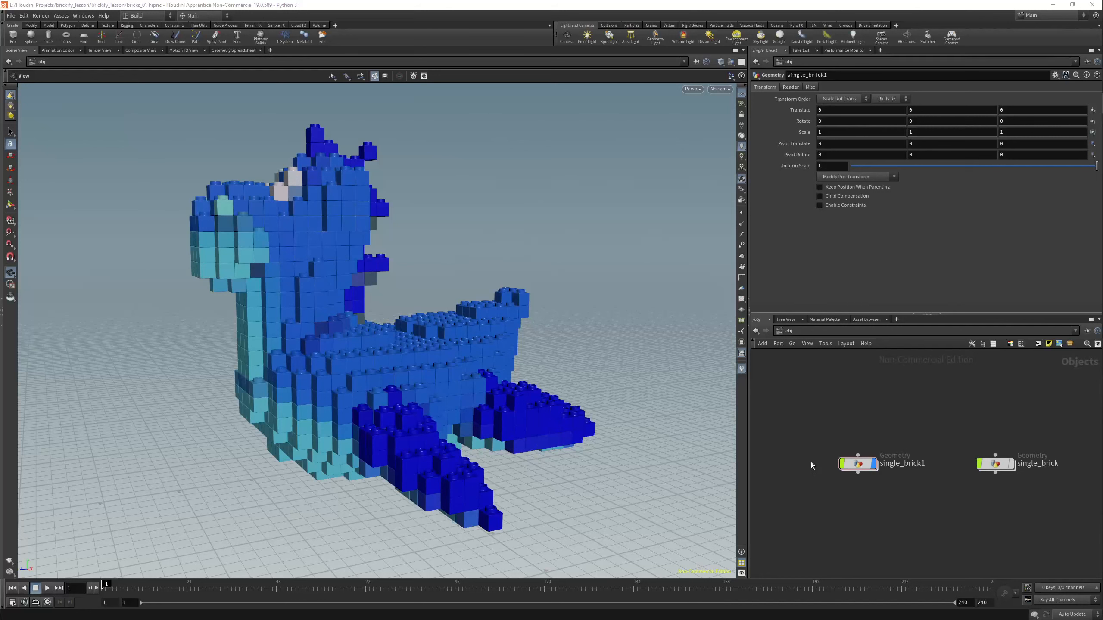
Enter the single_brick1 network and move the two platonic nodes up, clear of the rest of the node chain.
double_click(857, 464)
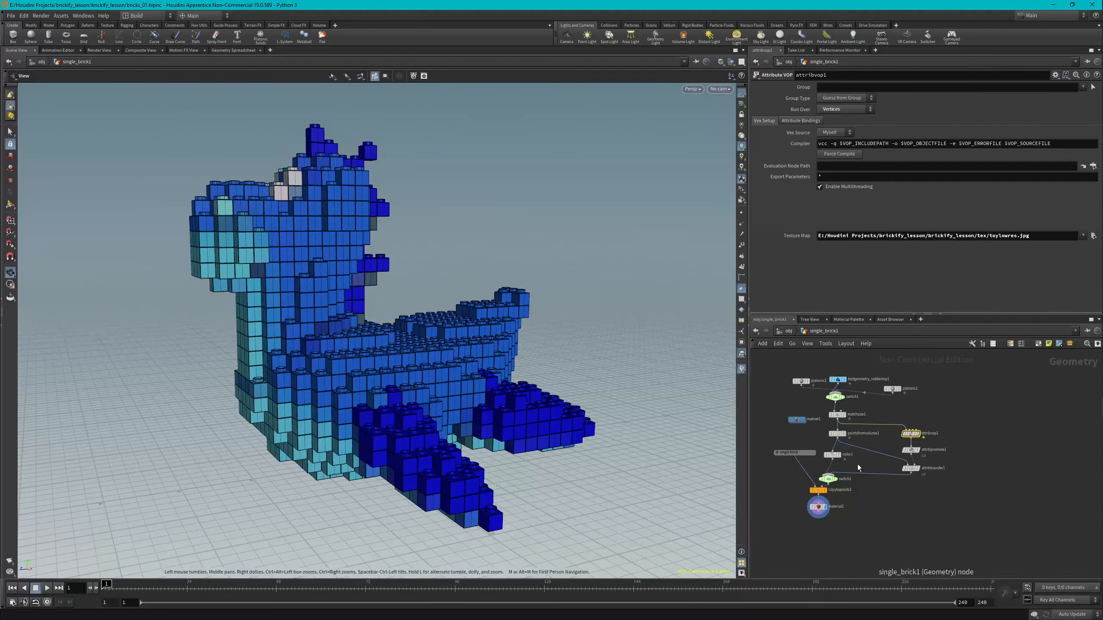
scroll(868, 410, "up", 2)
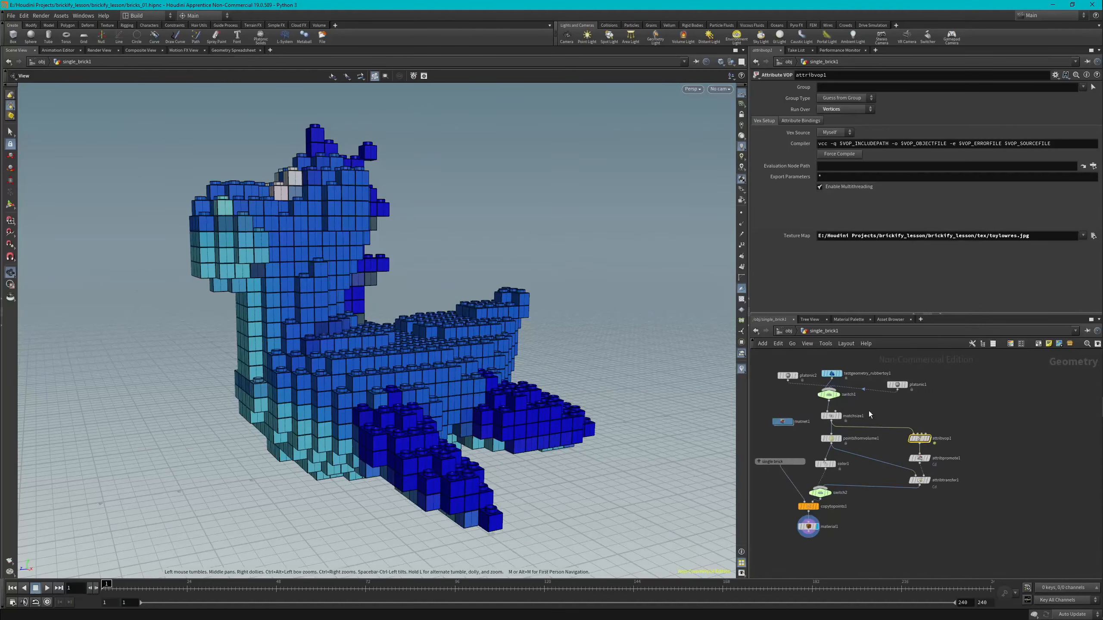
scroll(884, 398, "down", 2)
scroll(883, 398, "down", 3)
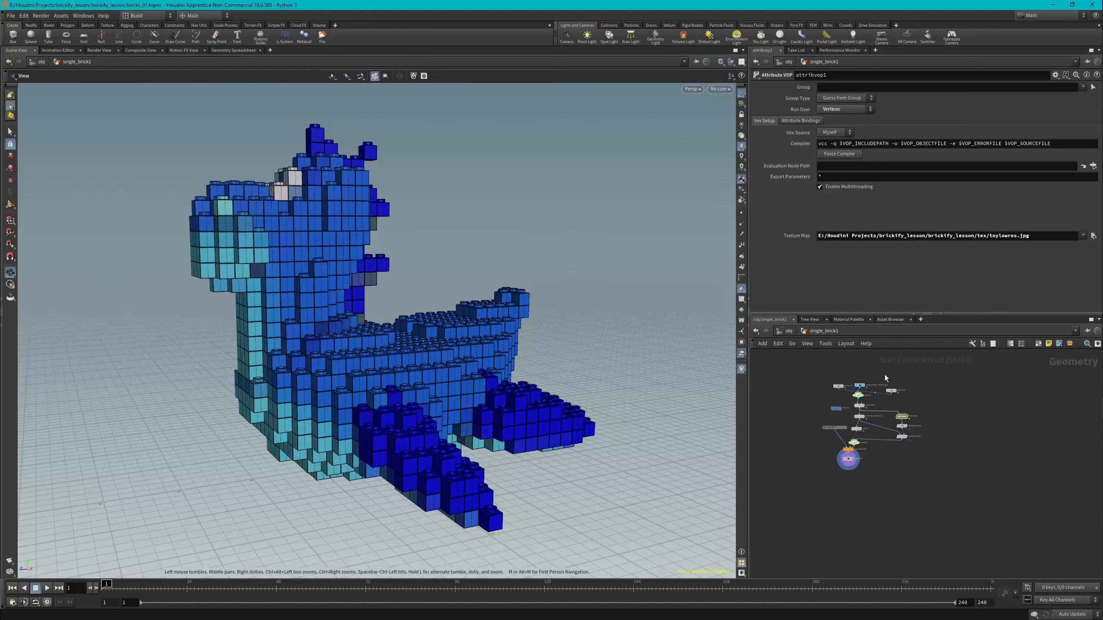
scroll(884, 374, "up", 3)
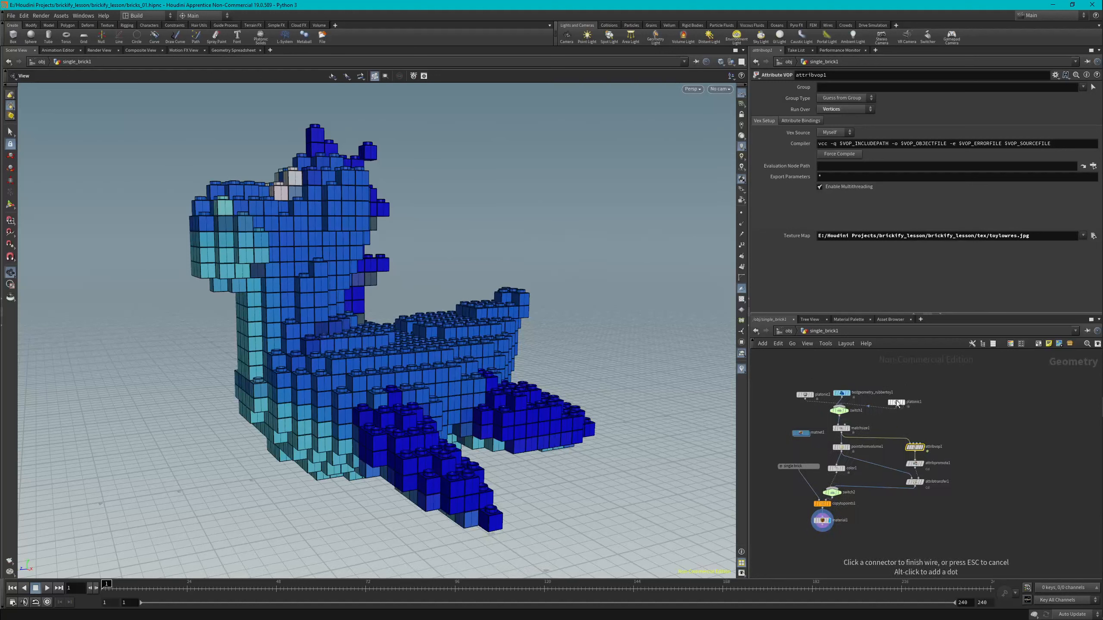
left_click(921, 425)
left_click_drag(896, 402, 954, 359)
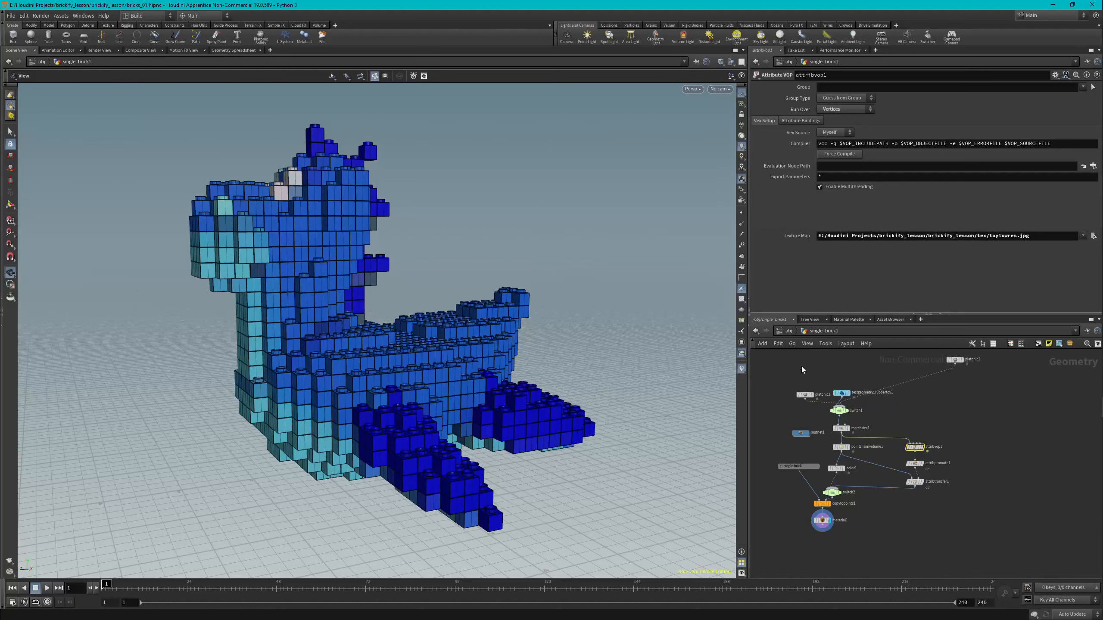
scroll(803, 383, "down", 1)
left_click_drag(804, 389, 799, 359)
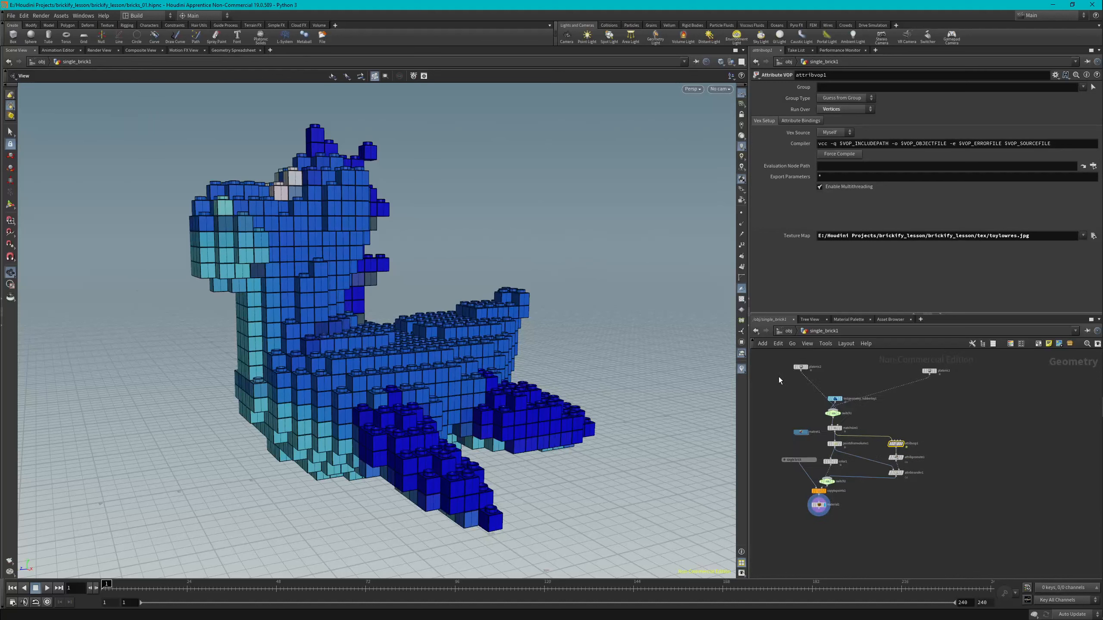
Select every node except the two platonic nodes and start a new digital asset from the selection.
left_click_drag(760, 374, 955, 542)
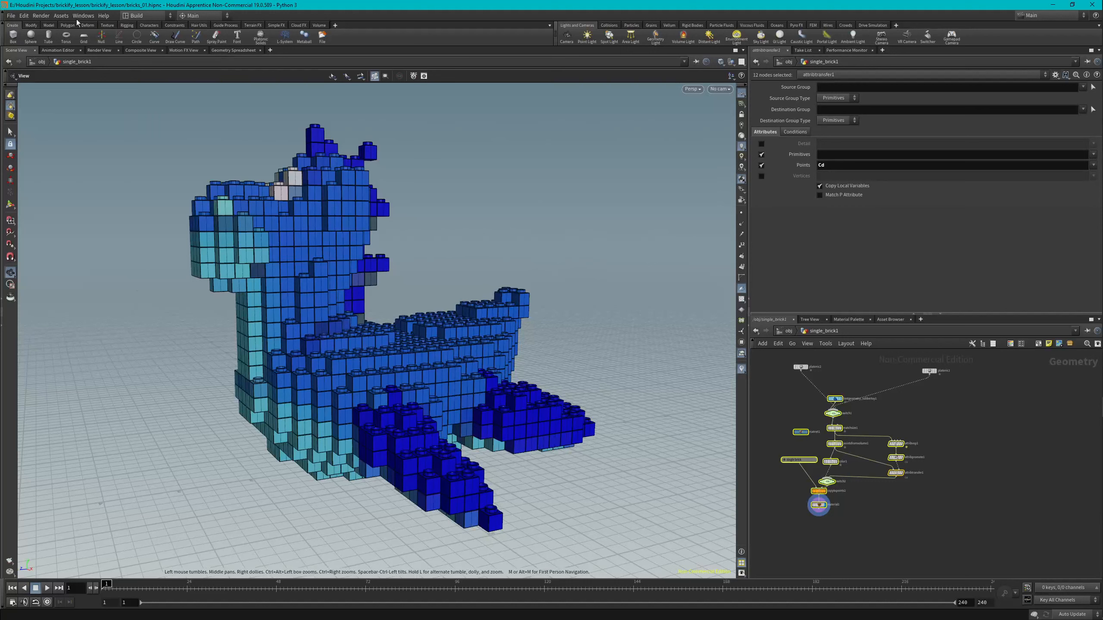
left_click(63, 16)
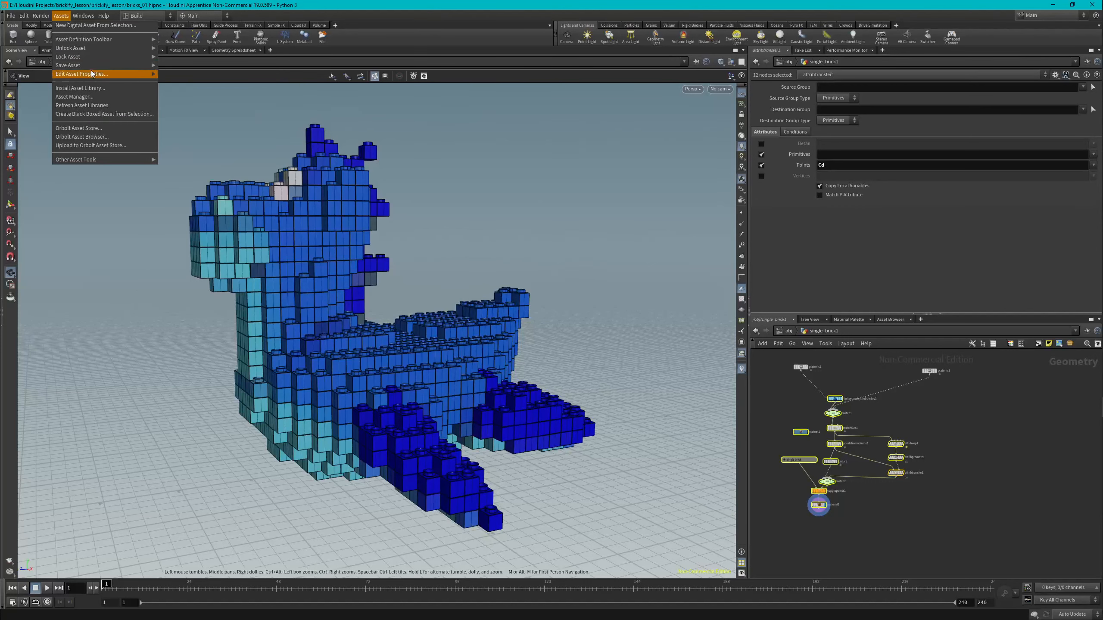
mouse_move(89, 79)
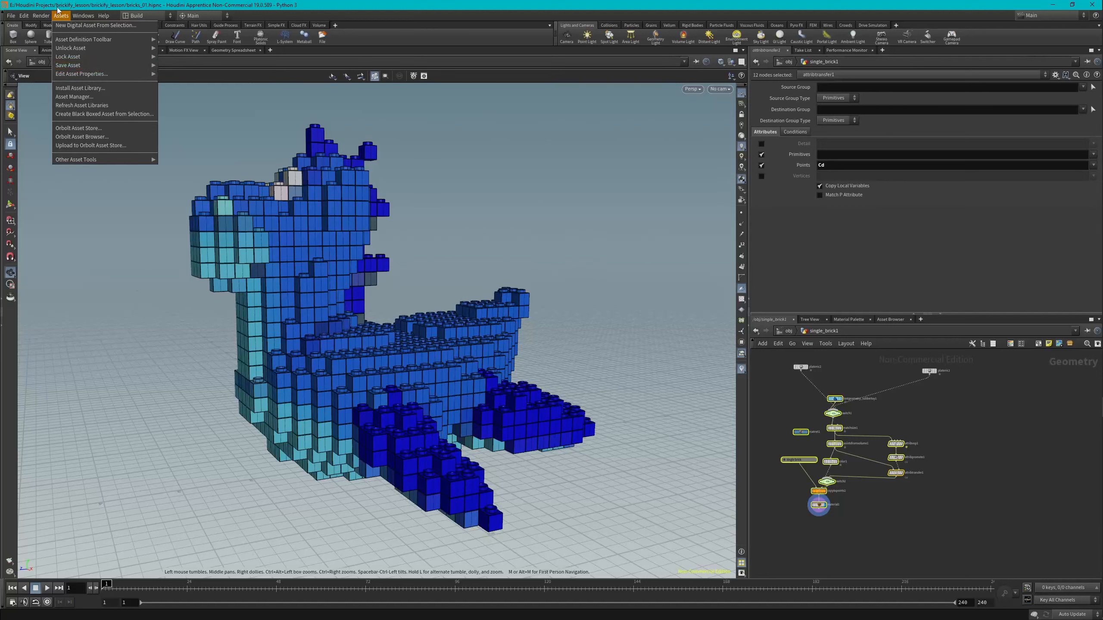
left_click(70, 25)
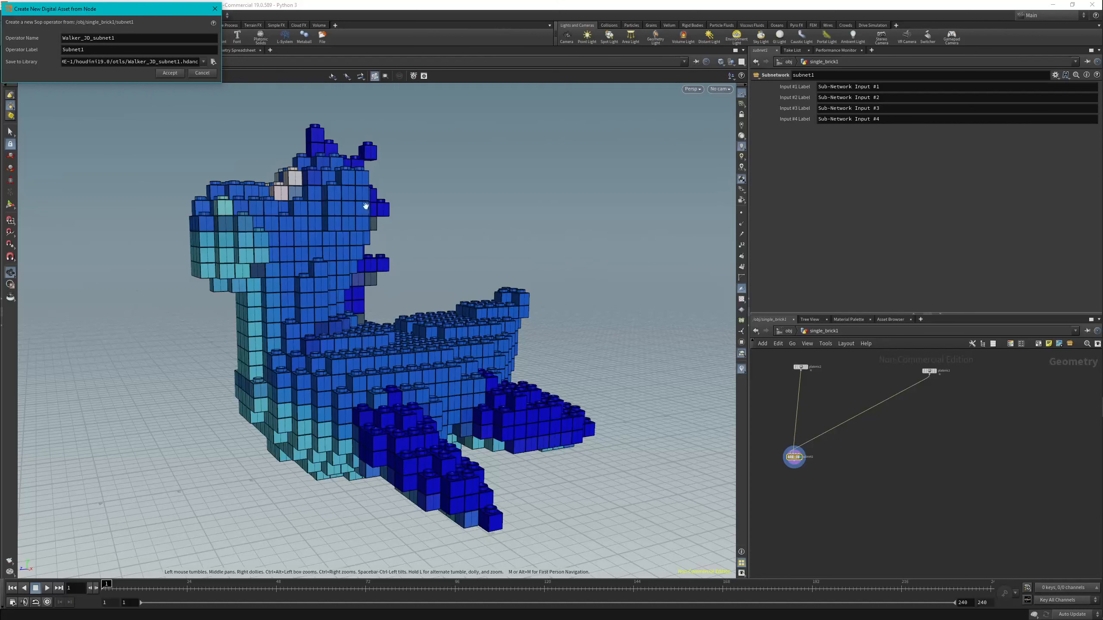
Set the new digital asset's operator name to brickify_copy.
double_click(113, 39)
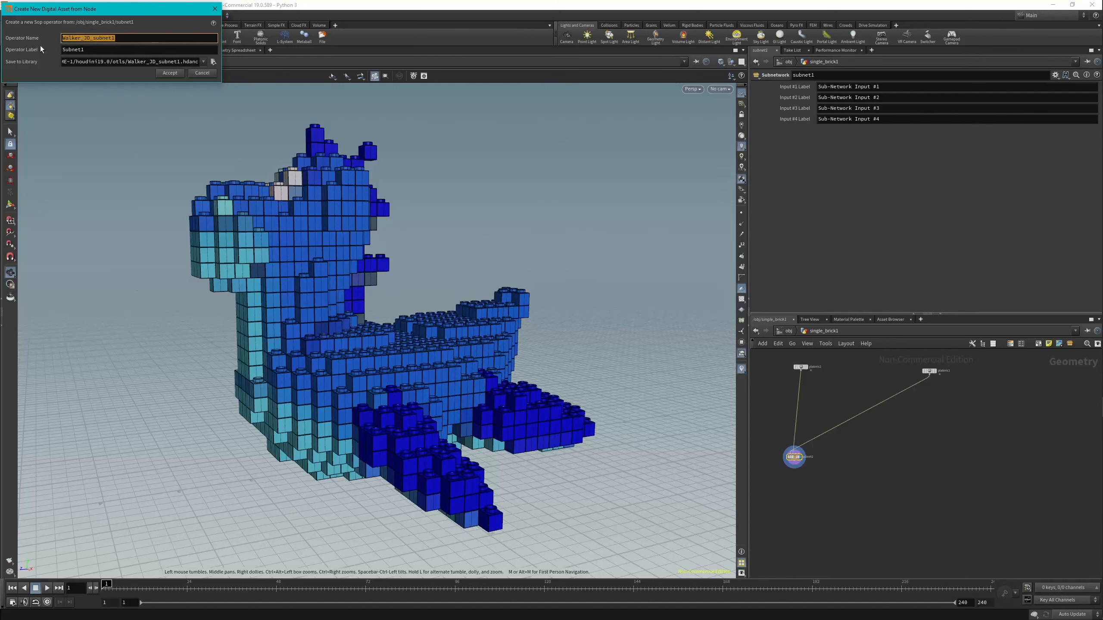
type("brickify")
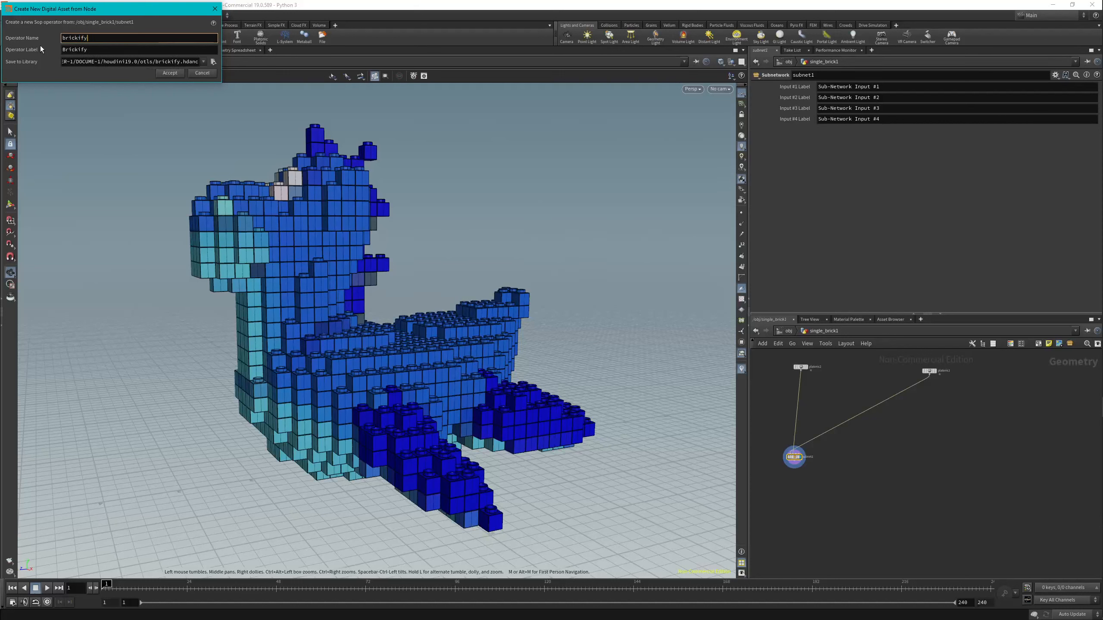
type("_copy")
Set the asset library to brickify_copy.hdanc in the project's $HIP/hda/ folder and create the asset.
left_click(213, 62)
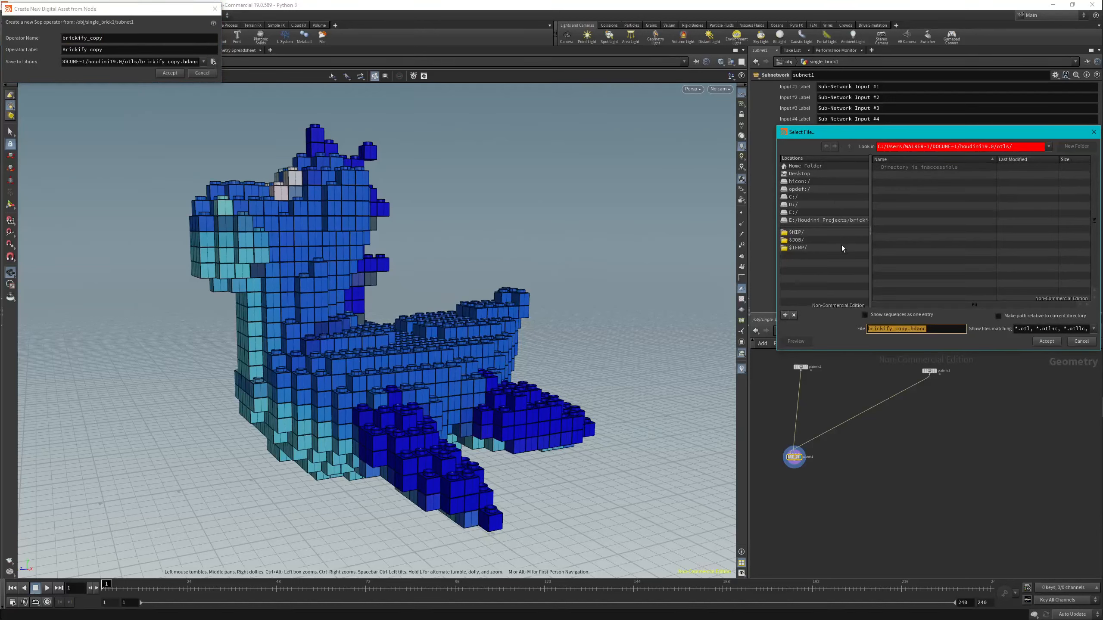
left_click(803, 233)
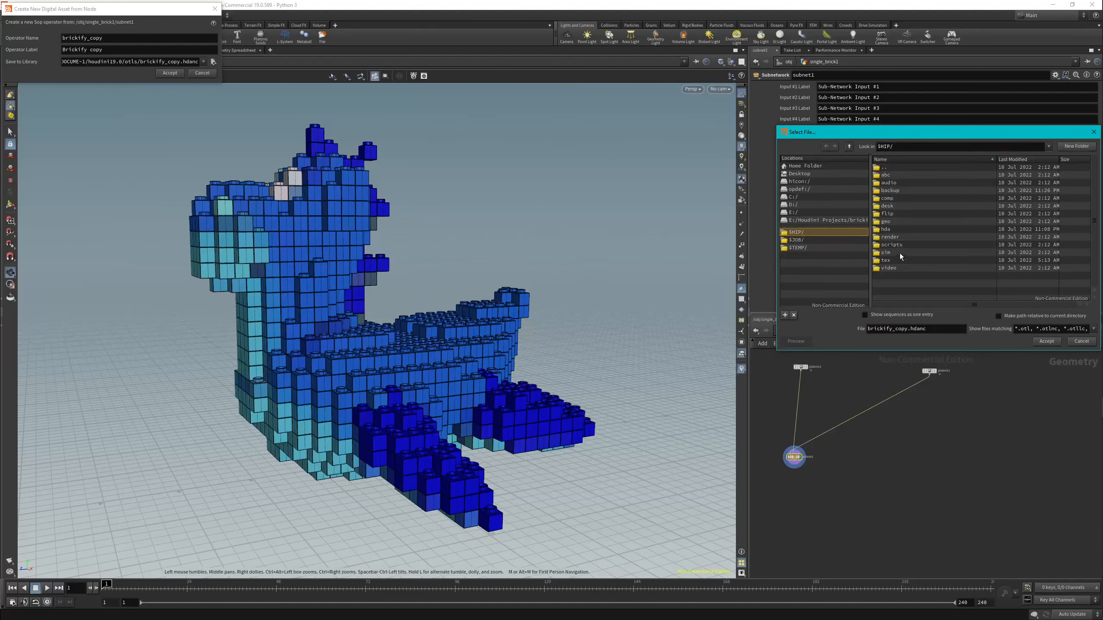
double_click(891, 230)
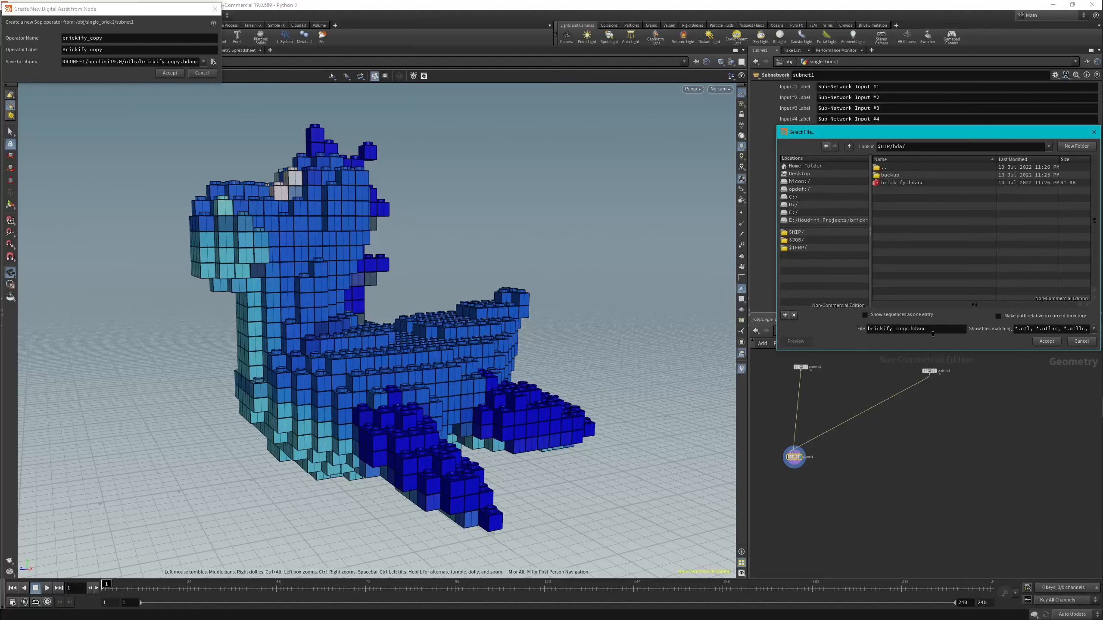
left_click(1044, 342)
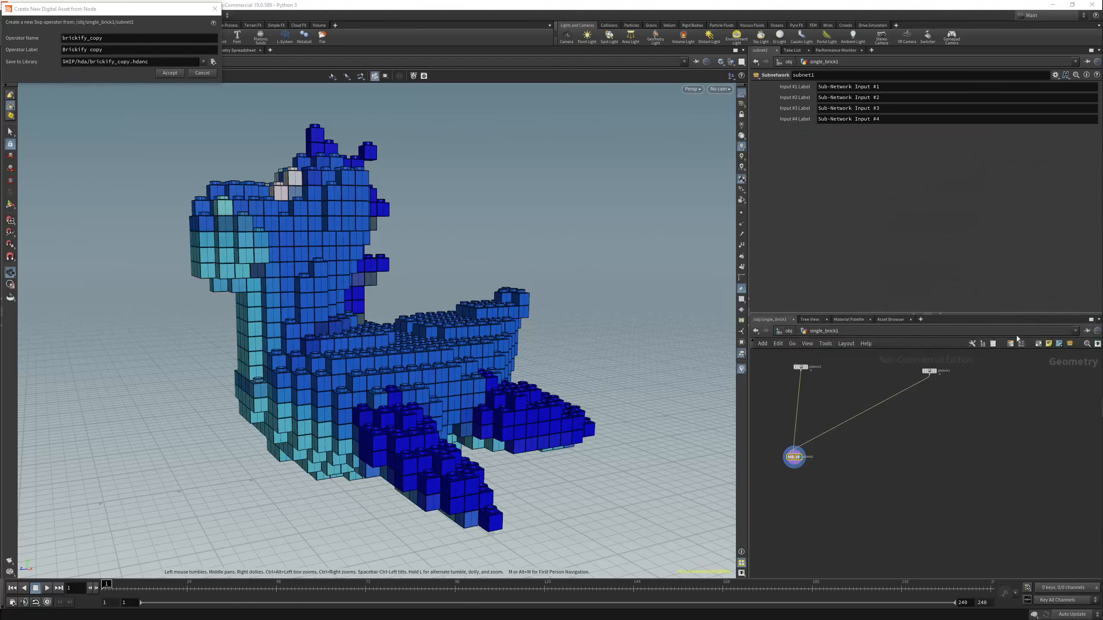
left_click(172, 73)
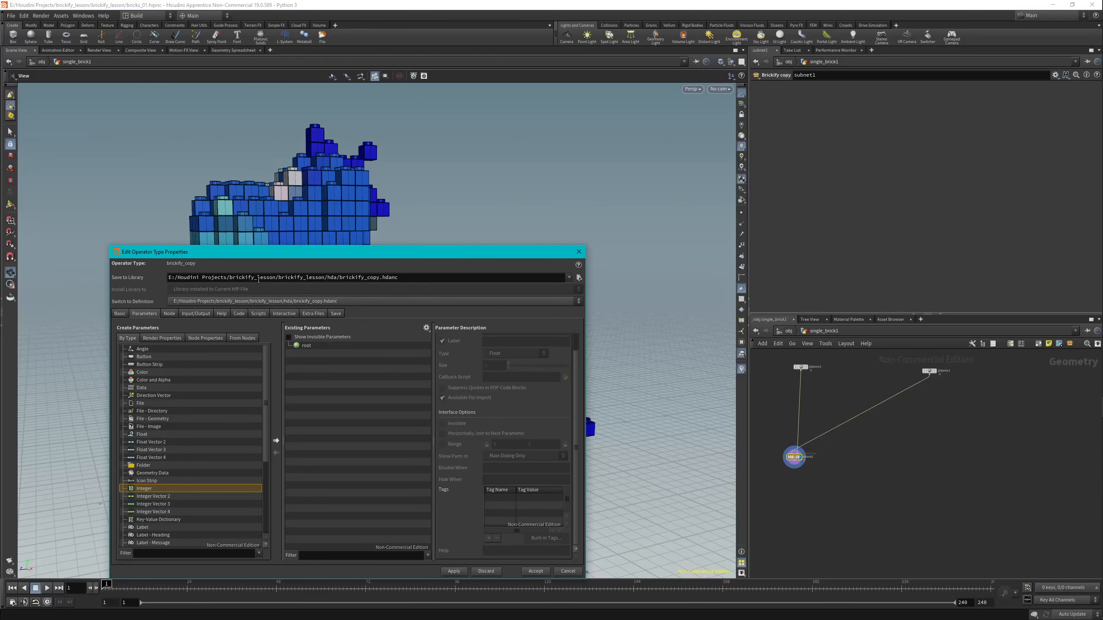
Set the asset's minimum inputs to 0 in its basic type properties.
left_click_drag(219, 252, 207, 207)
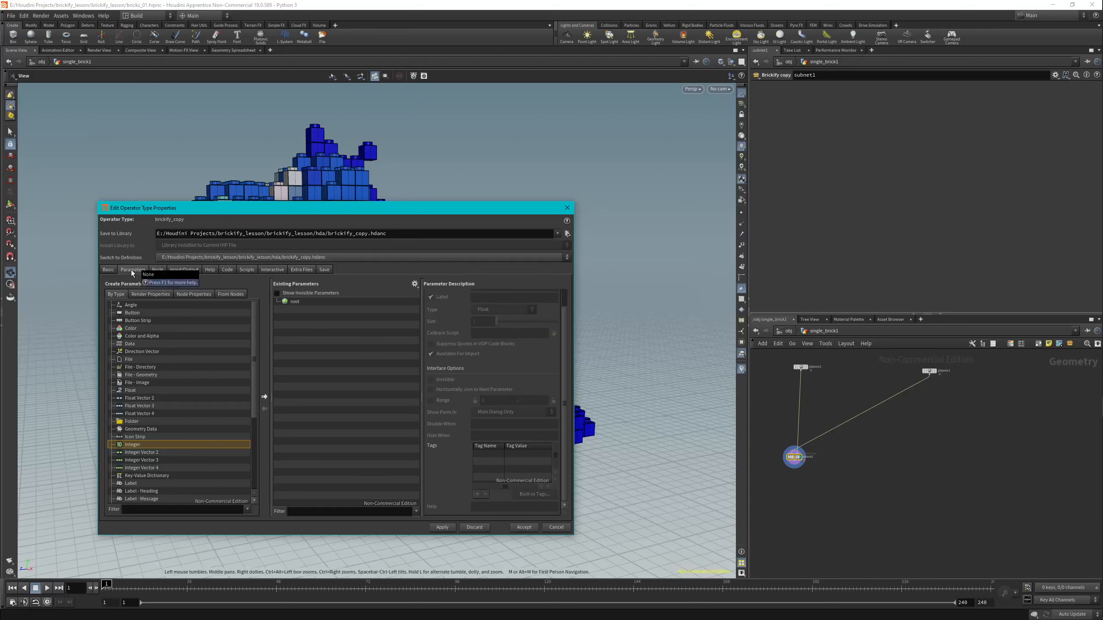
left_click(107, 270)
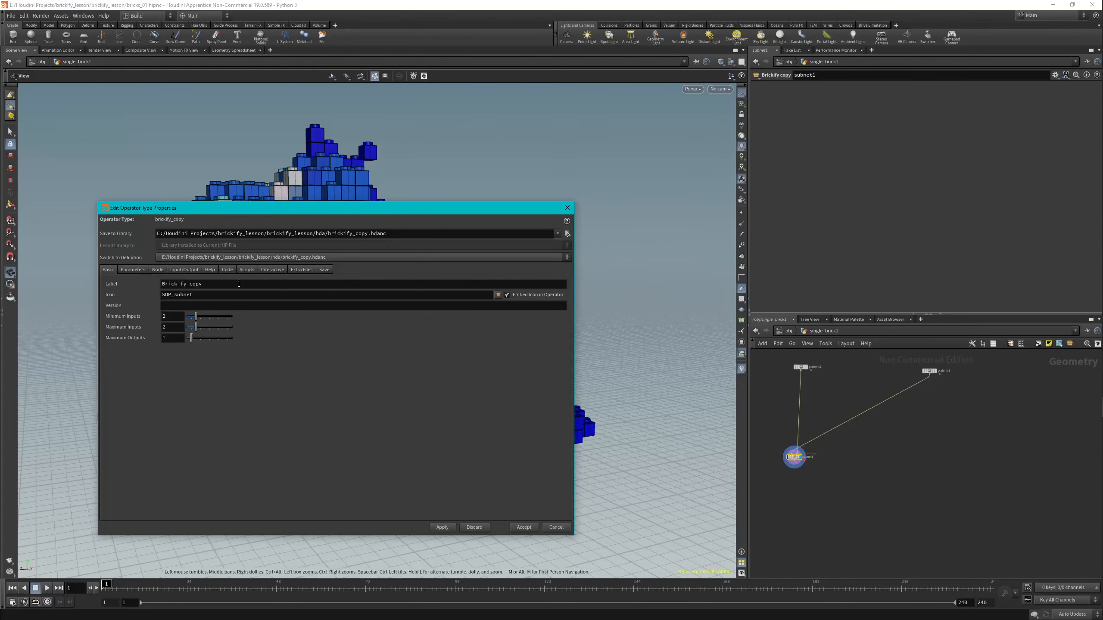
left_click_drag(171, 319, 156, 320)
key("Return")
scroll(804, 442, "up", 5)
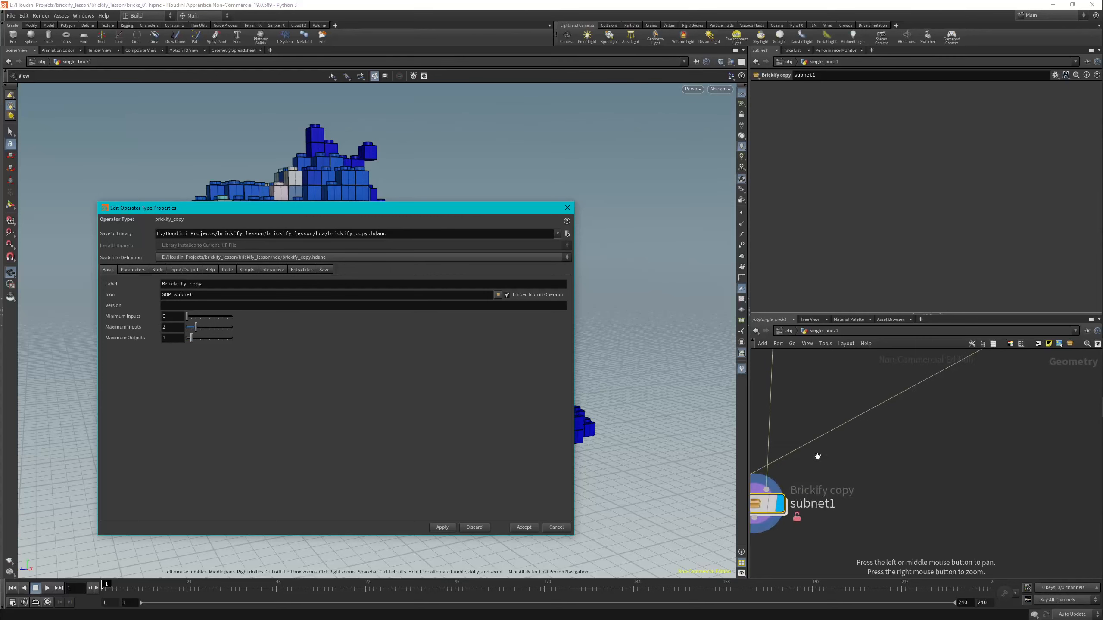
scroll(900, 491, "down", 4)
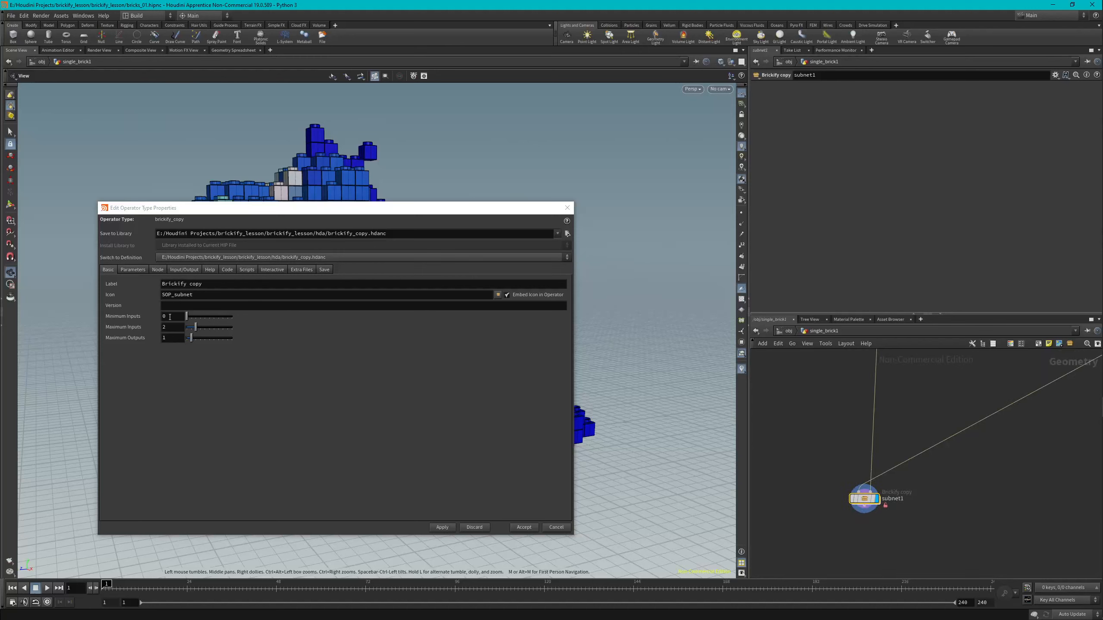
scroll(905, 500, "up", 2)
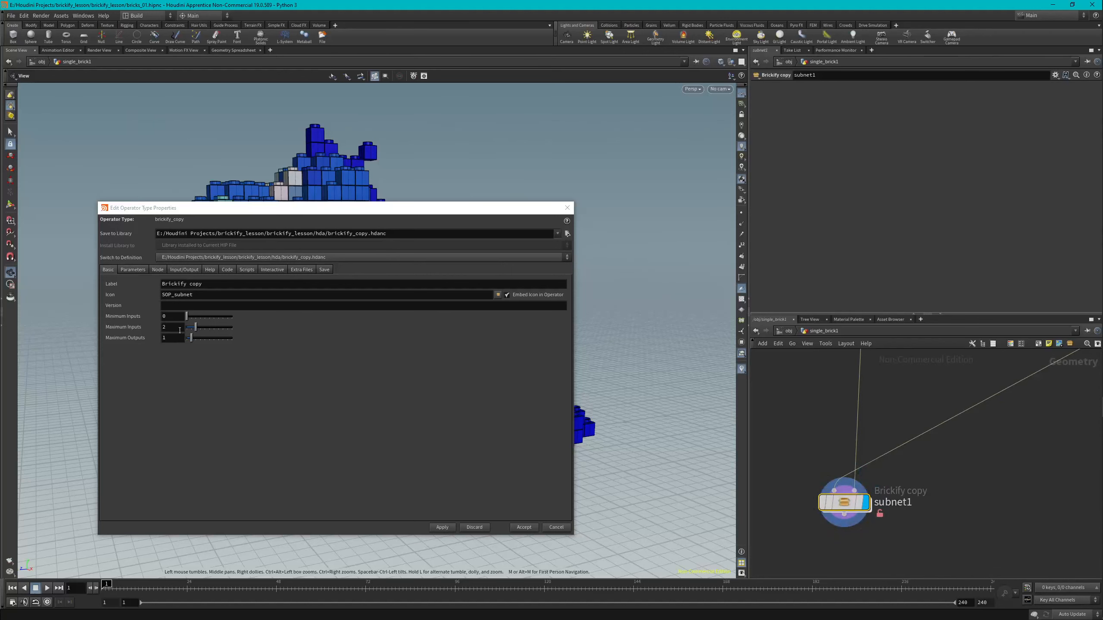
Set the asset's maximum inputs to 1 and apply the type property changes.
double_click(158, 327)
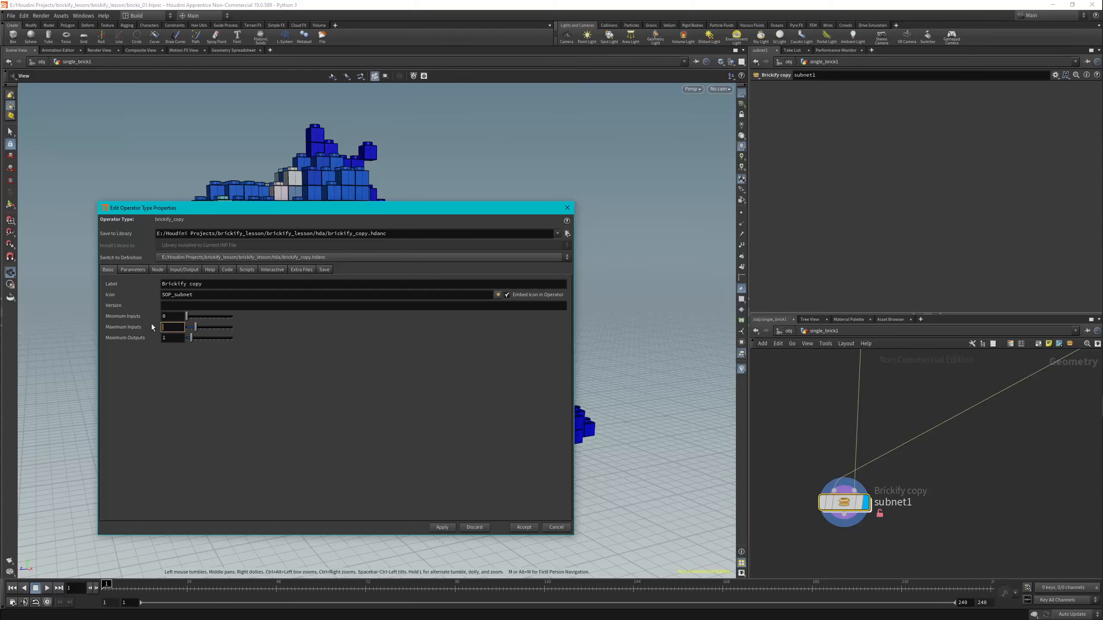
type("1")
key("Return")
left_click(443, 528)
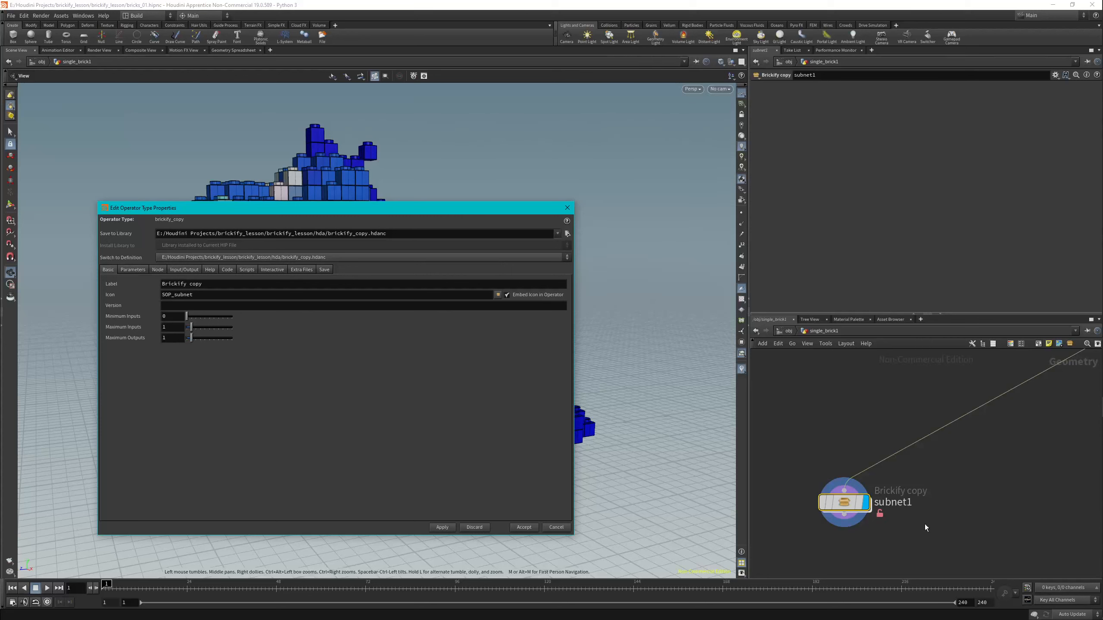
Rename the subnet1 node as brickify_asset.
double_click(903, 503)
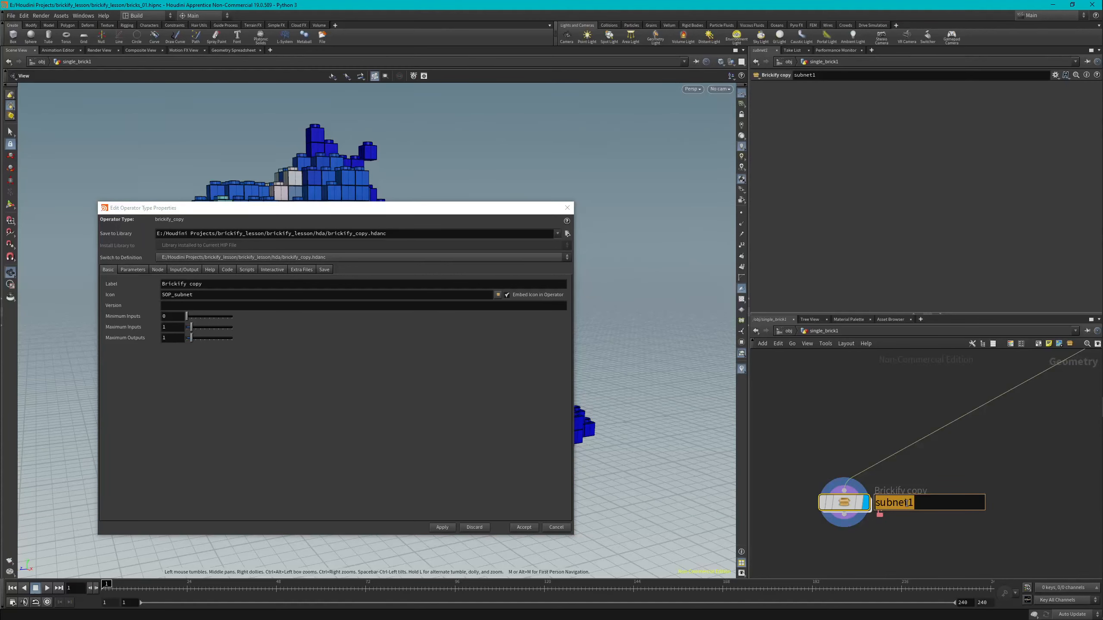
type("b")
type("irc")
key("BackSpace")
type("k")
key("BackSpace")
key("BackSpace")
key("BackSpace")
type("rickify_asset")
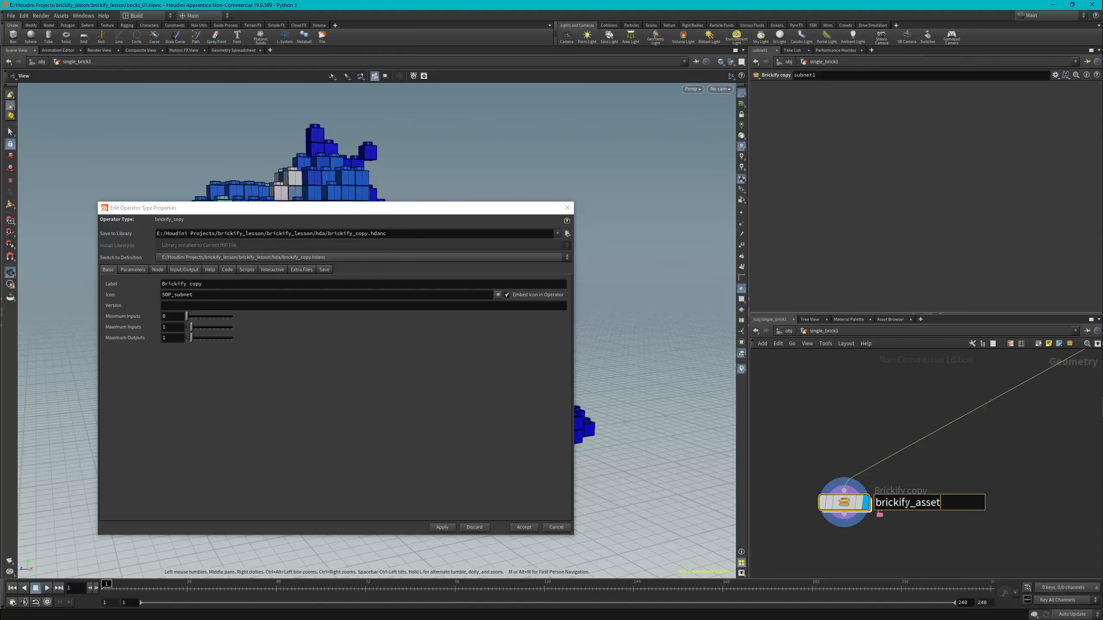
key("Return")
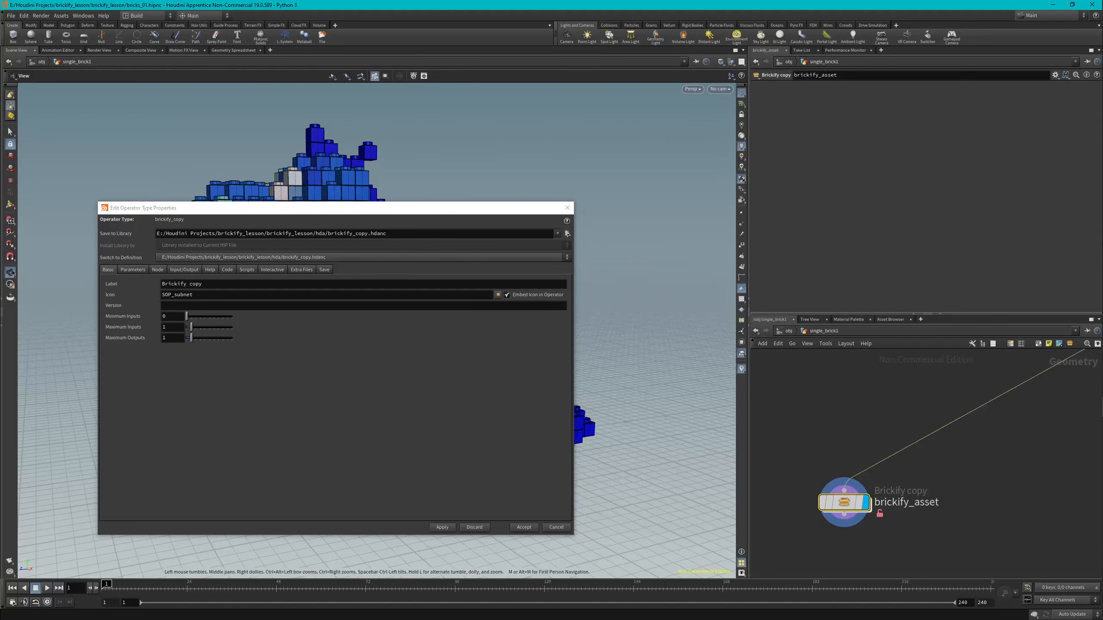
scroll(617, 312, "down", 2)
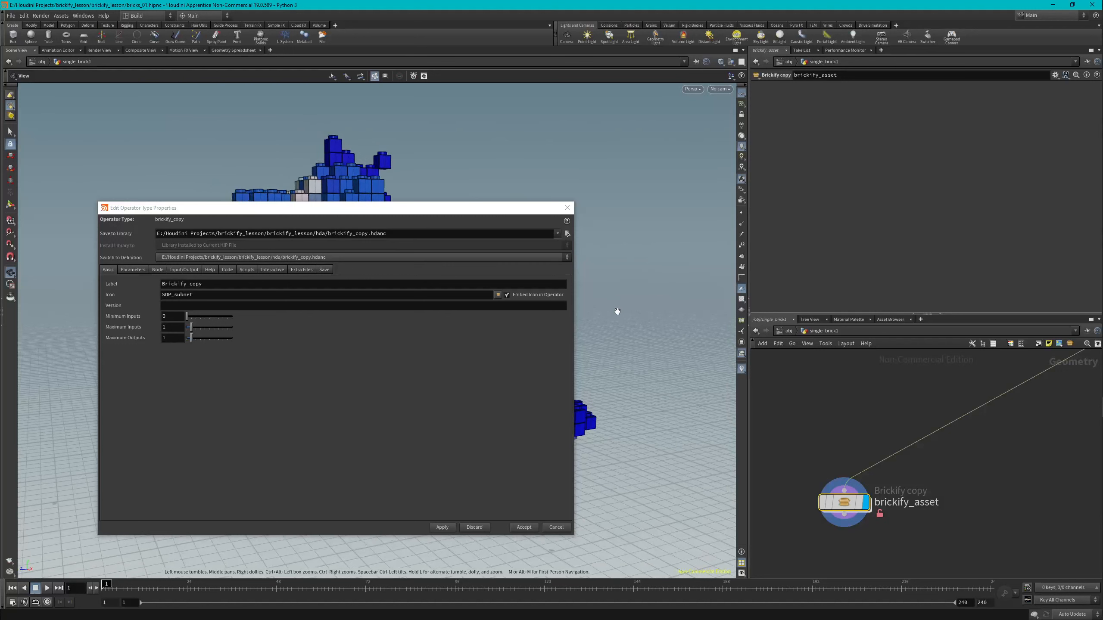
scroll(617, 311, "up", 2)
scroll(618, 312, "down", 1)
scroll(617, 311, "up", 1)
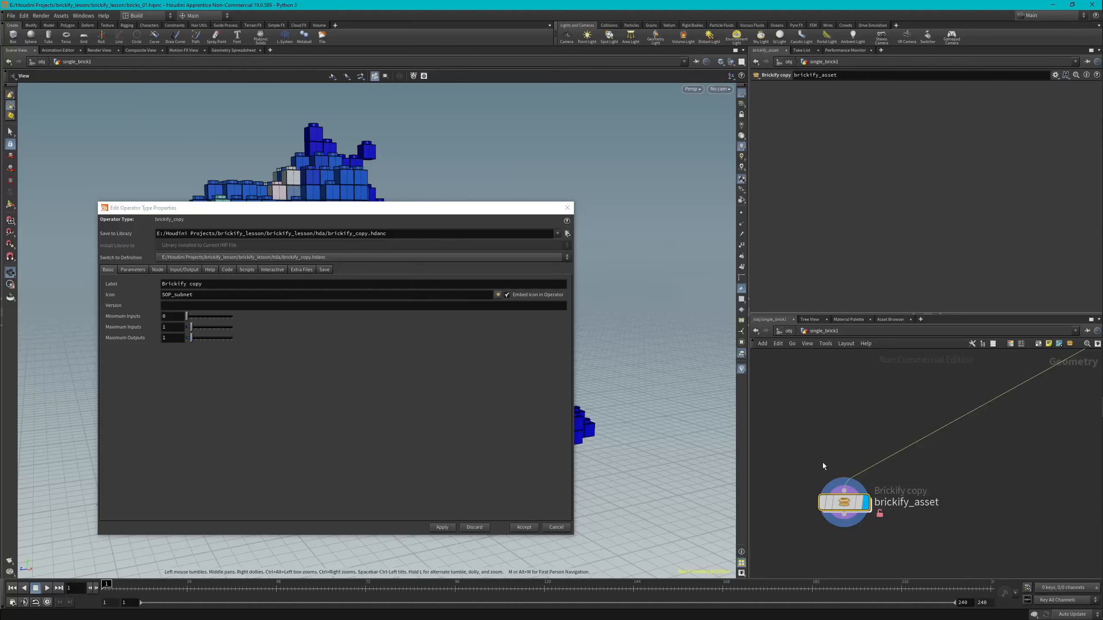
Inside brickify_asset, add switch1's Select Input parameter to the asset's existing parameters under root and apply the change.
double_click(842, 506)
scroll(870, 465, "up", 5)
mouse_move(974, 446)
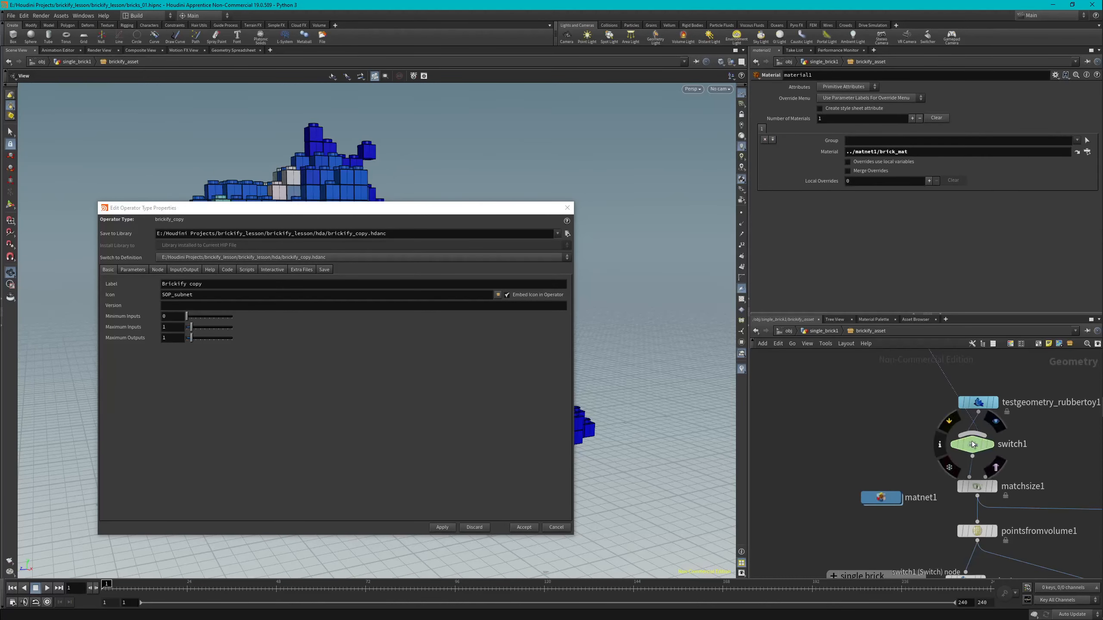
left_click(974, 446)
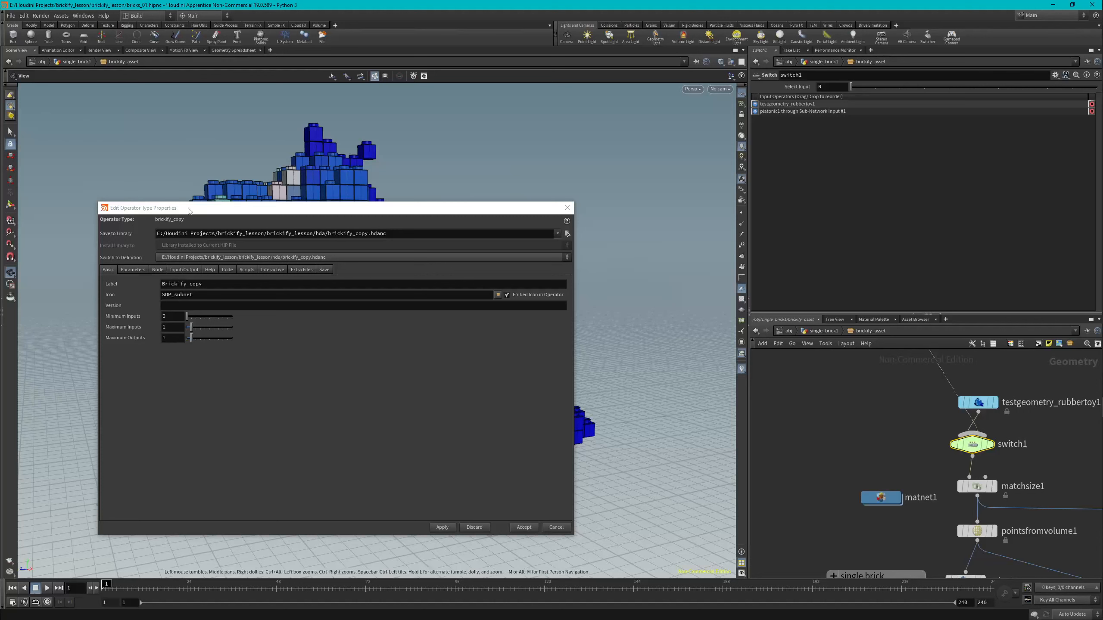
left_click(133, 270)
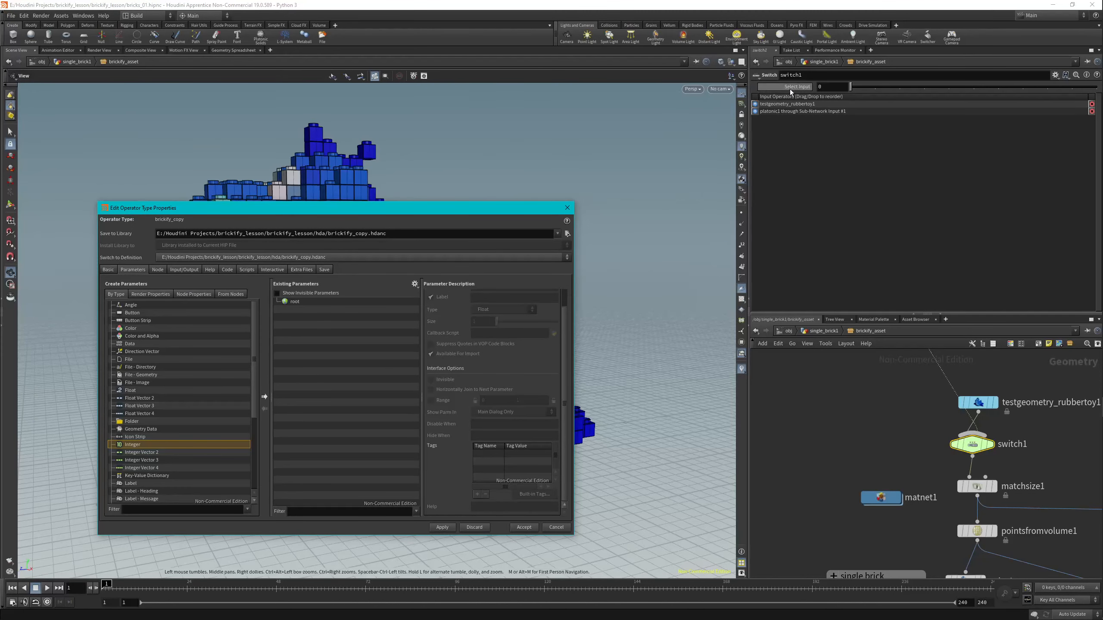
left_click_drag(795, 90, 343, 303)
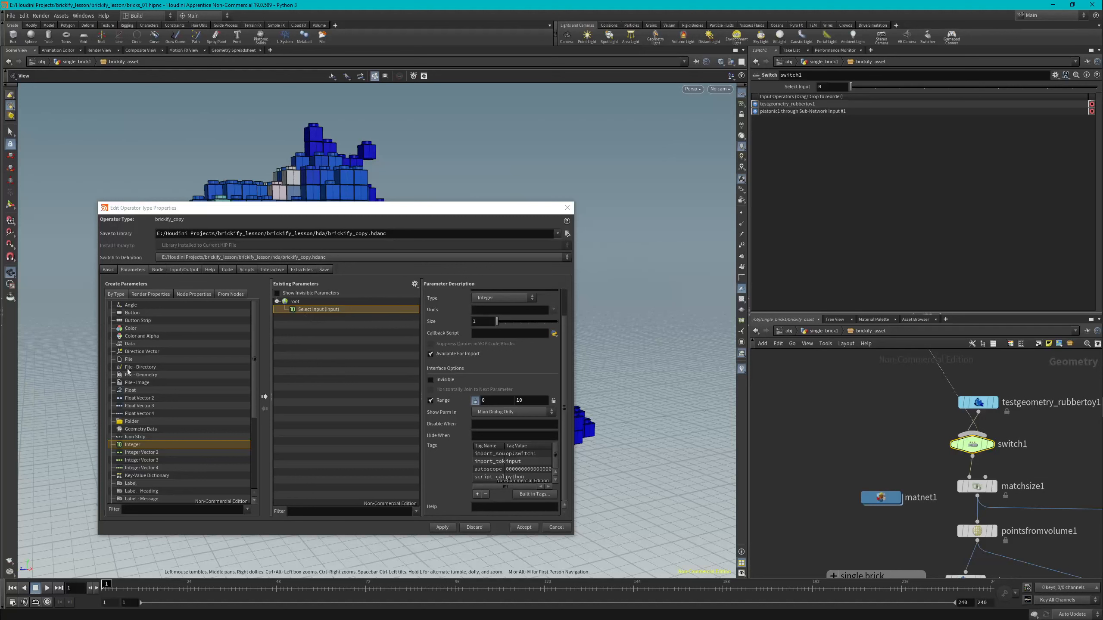
left_click(447, 525)
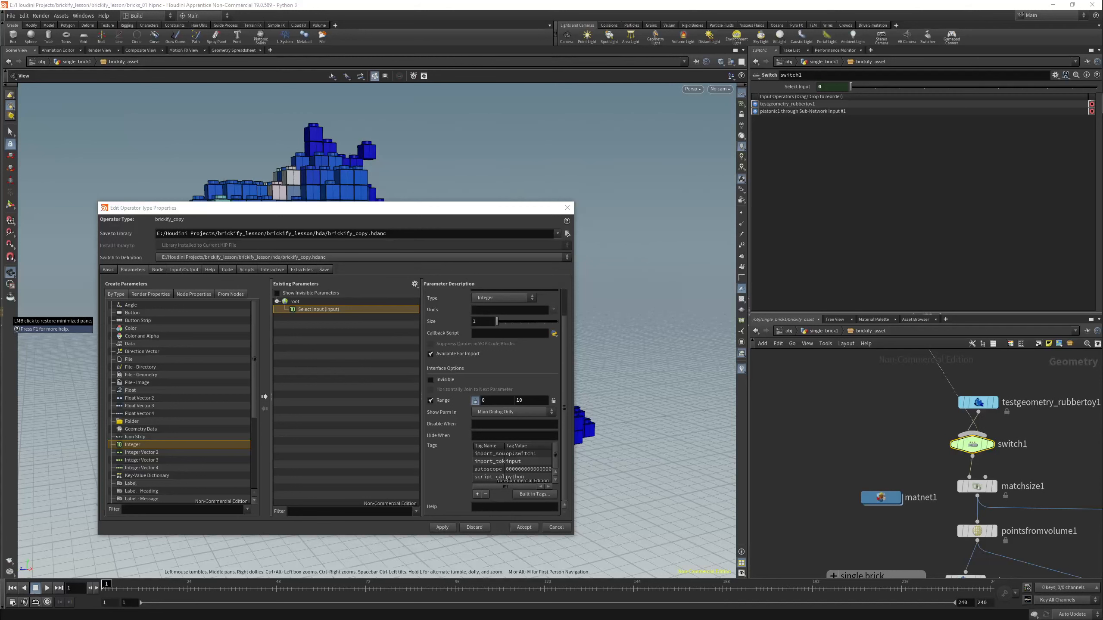
Open brickify_asset's parameters in a floating window and shrink it beside the type properties dialog.
right_click(895, 329)
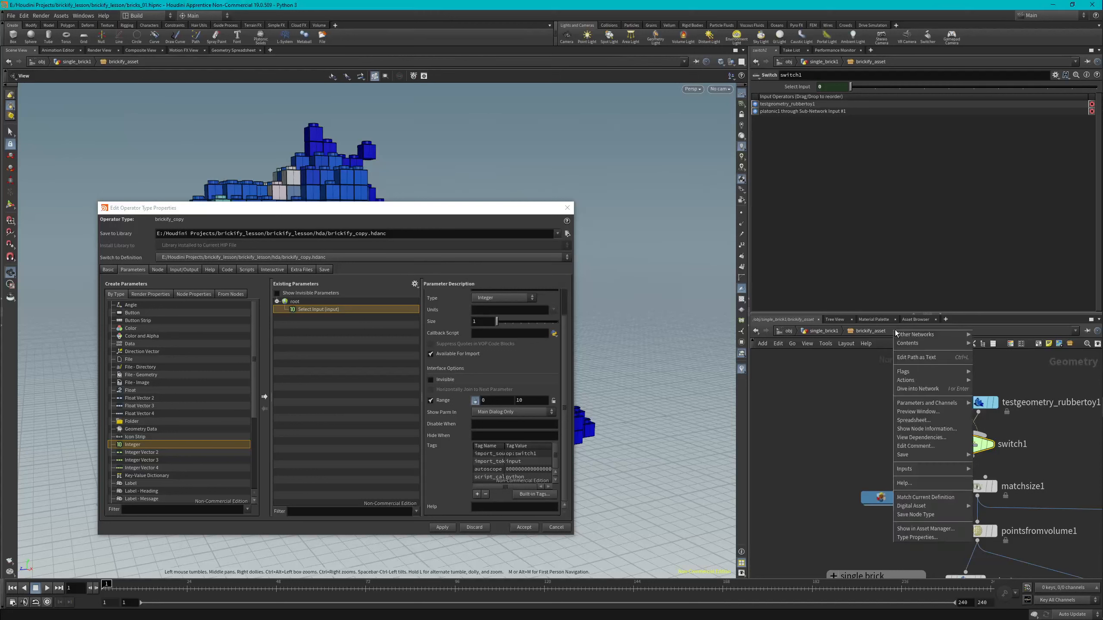
mouse_move(920, 404)
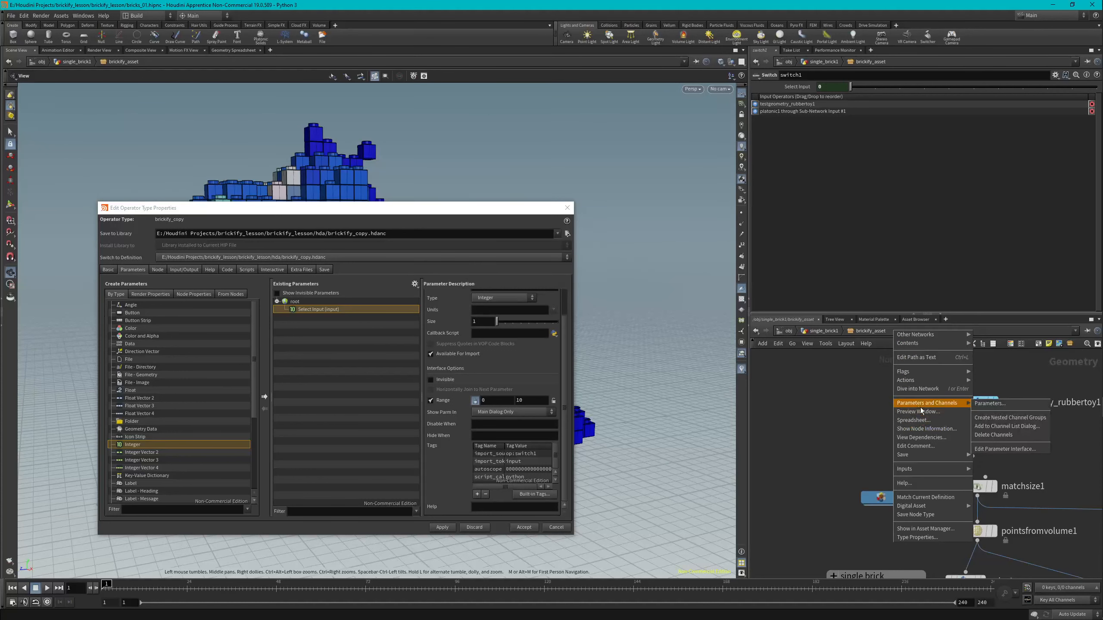
left_click(986, 405)
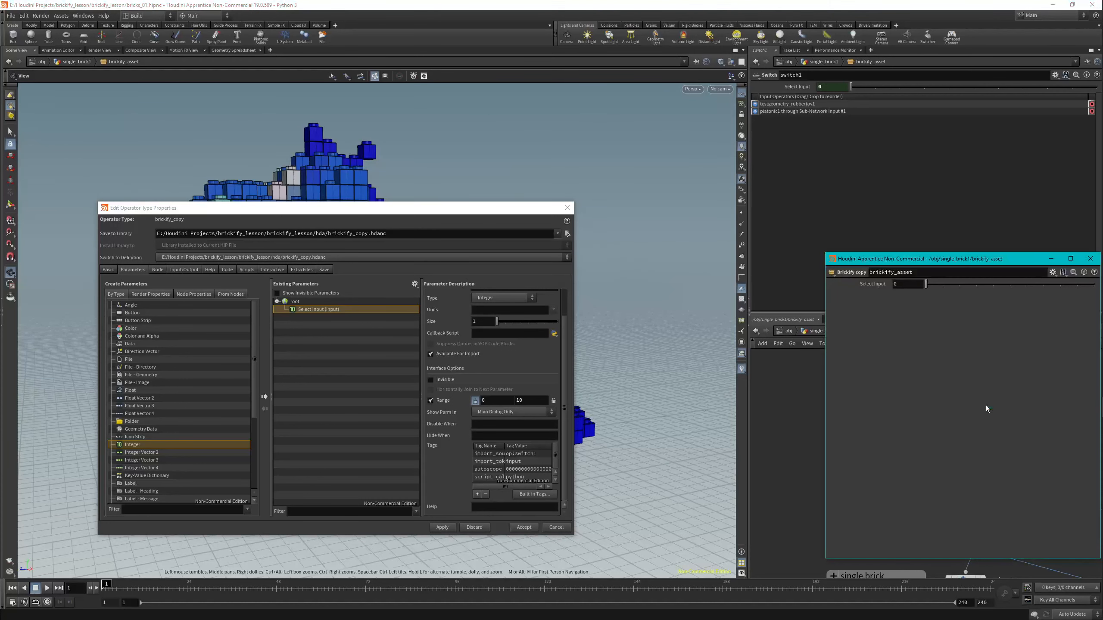
left_click_drag(901, 254, 712, 205)
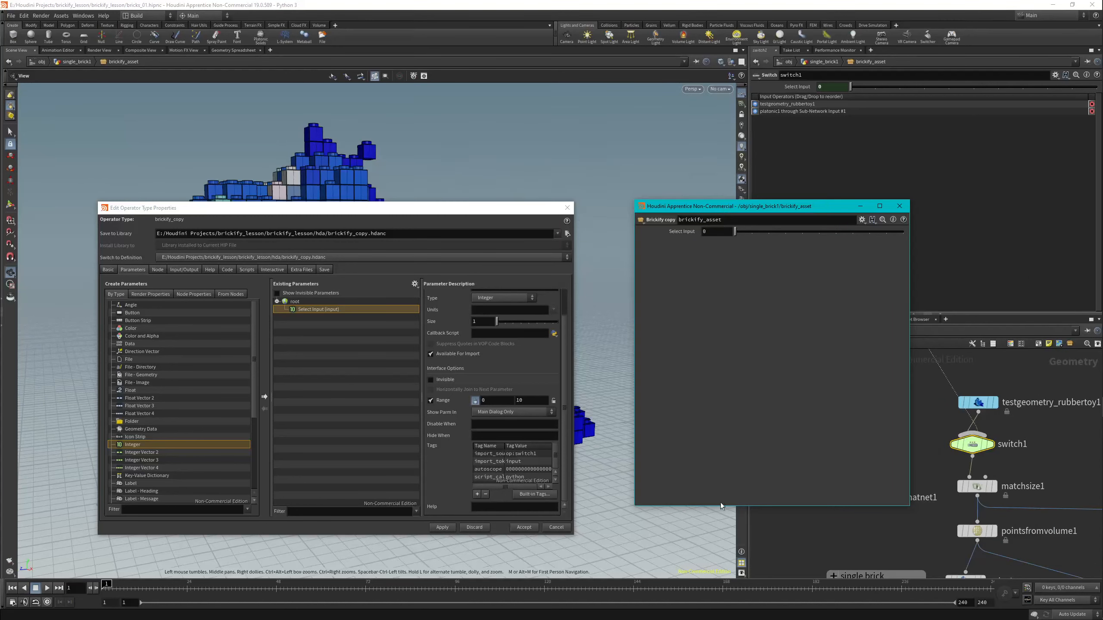
left_click_drag(721, 505, 738, 268)
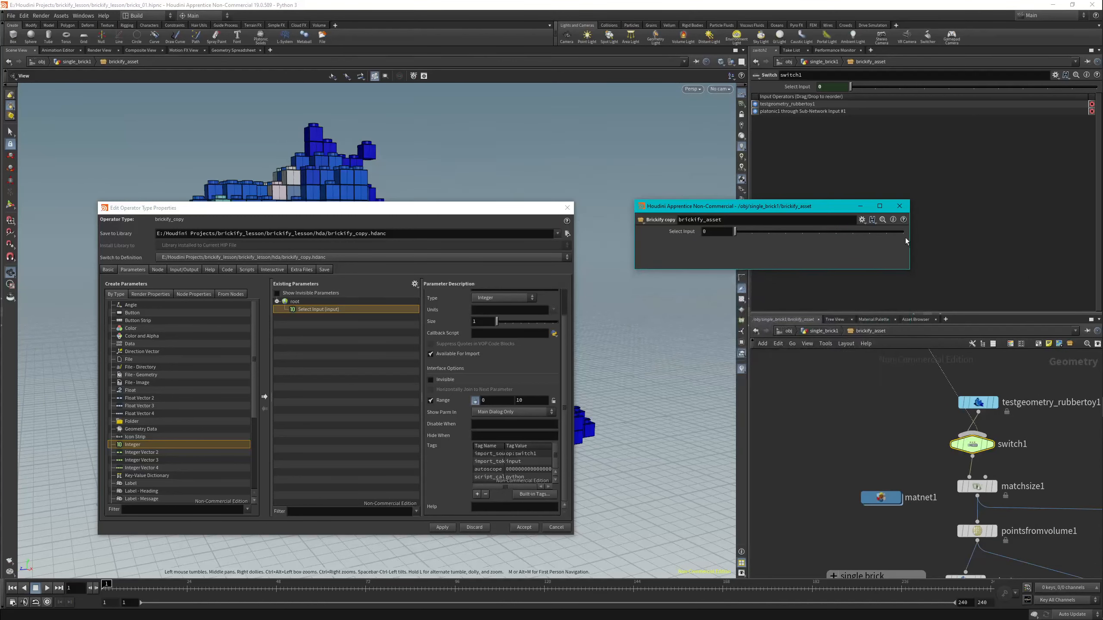
left_click_drag(908, 239, 828, 249)
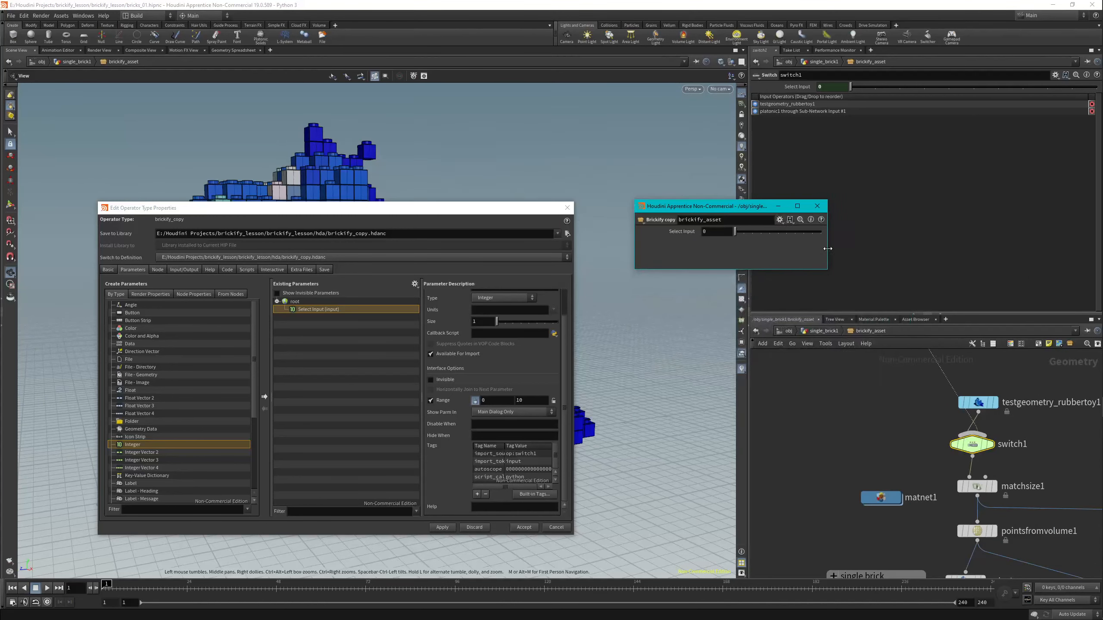
Set the asset's Select Input to 1, inspect brickify_asset's input connection in the parent network, and return inside the asset.
left_click(740, 231)
left_click_drag(485, 211, 578, 544)
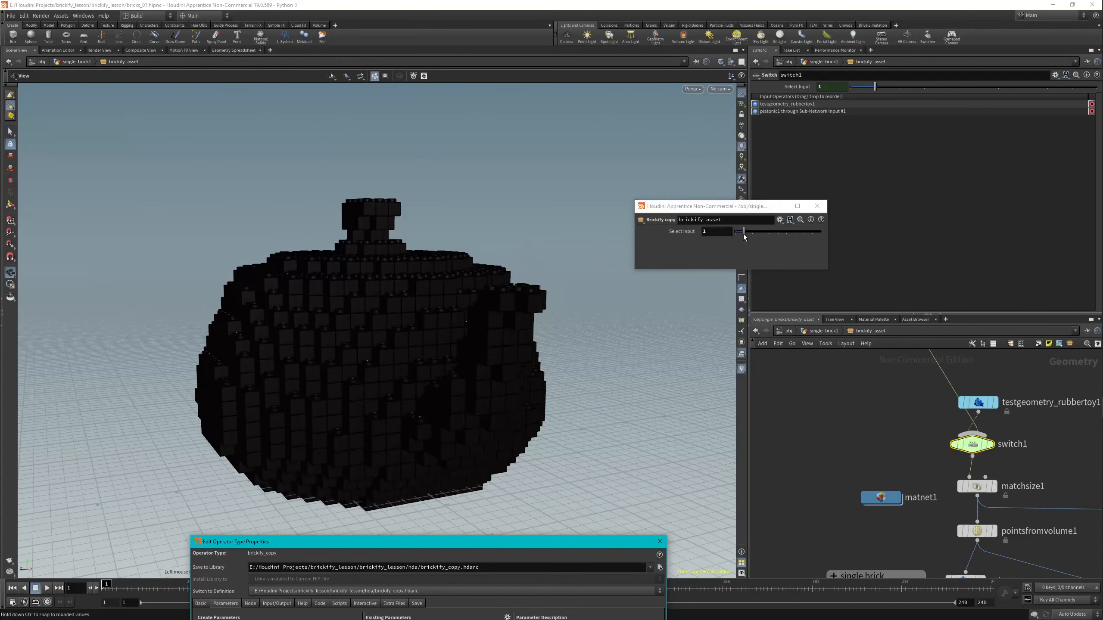
left_click_drag(743, 234, 743, 232)
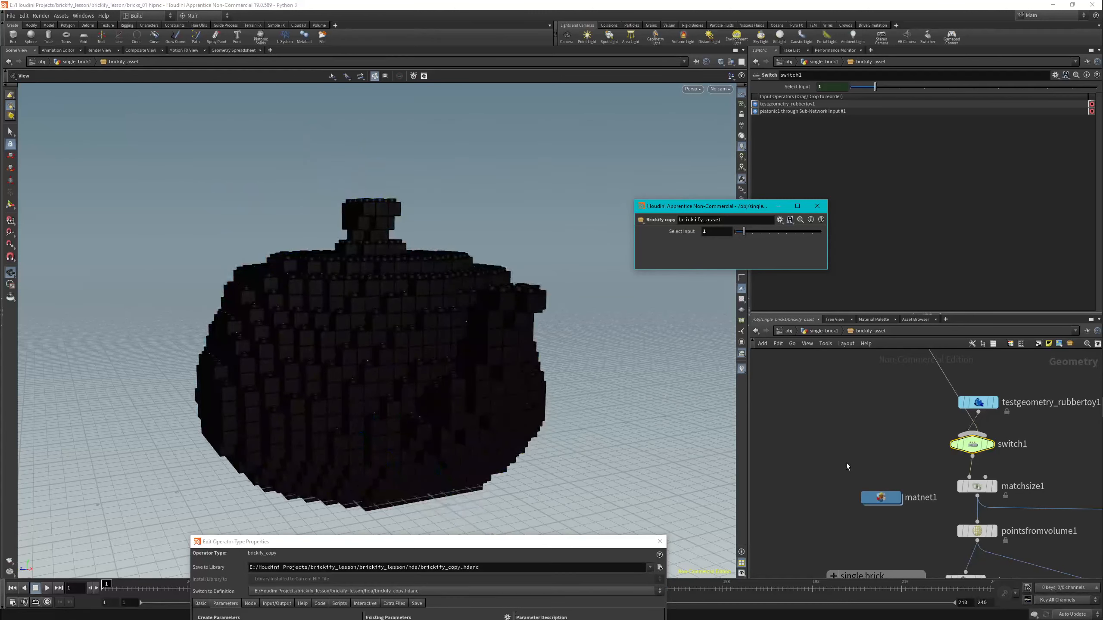
scroll(851, 450, "down", 5)
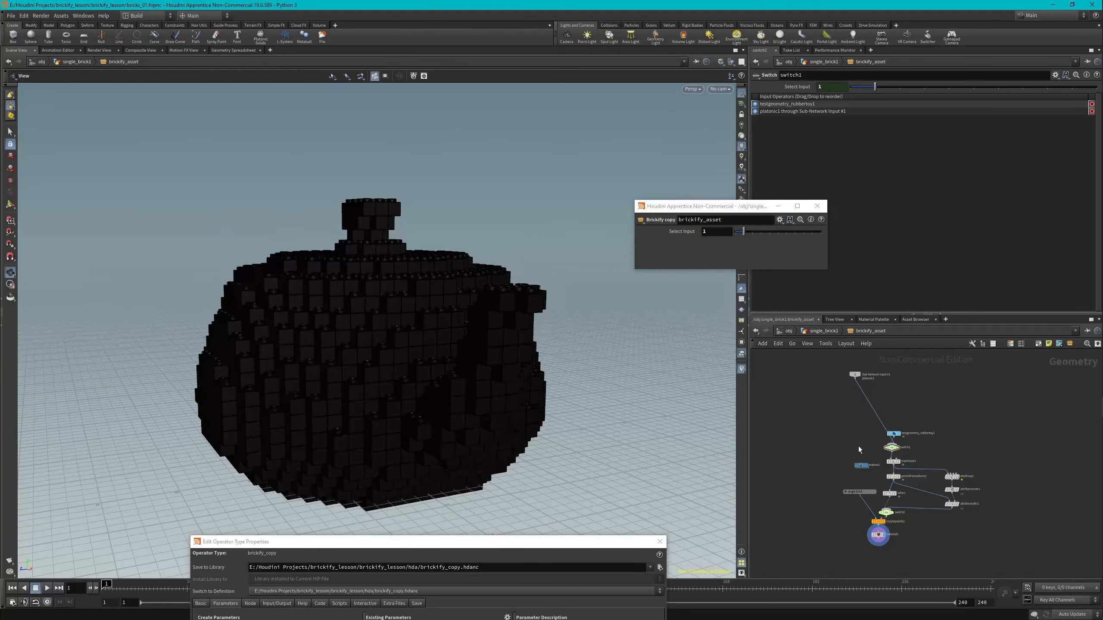
key("u")
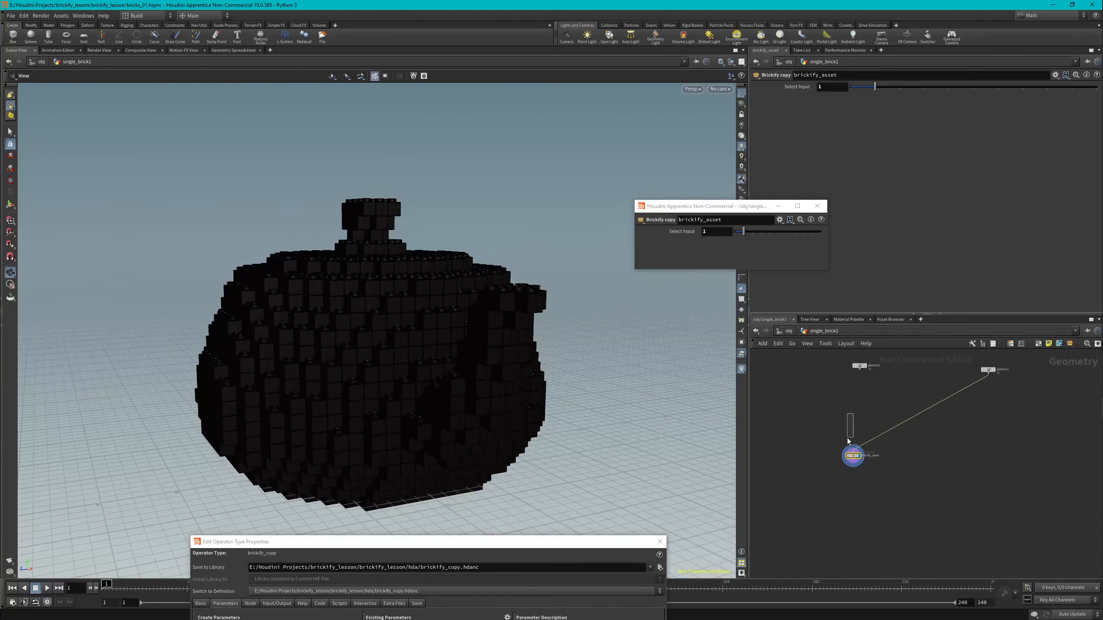
left_click_drag(847, 438, 847, 438)
scroll(852, 445, "up", 2)
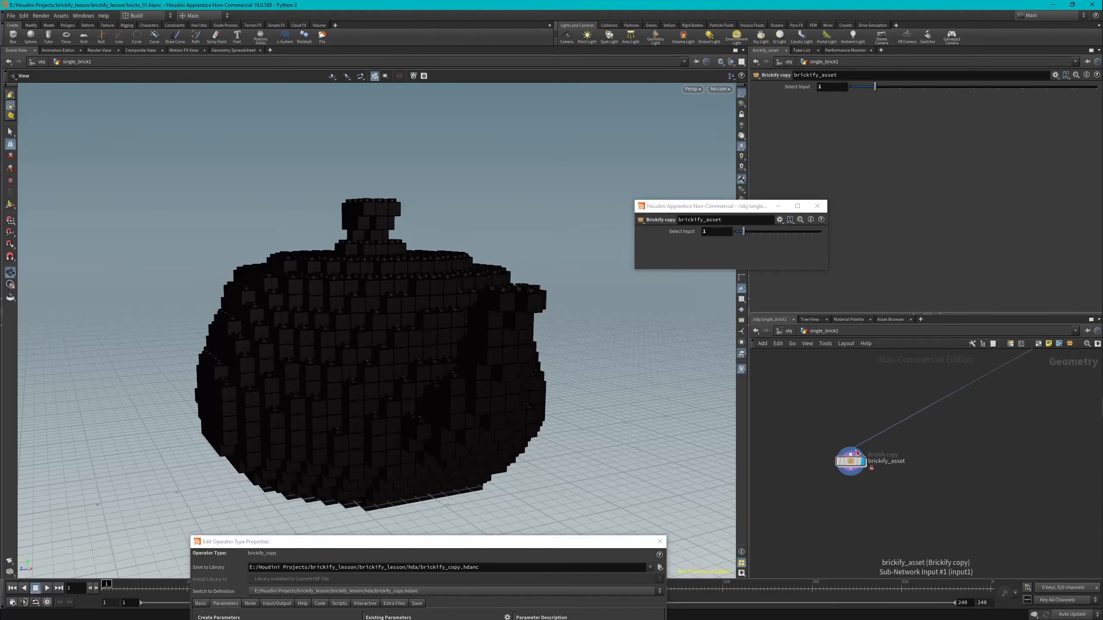
scroll(851, 430, "down", 2)
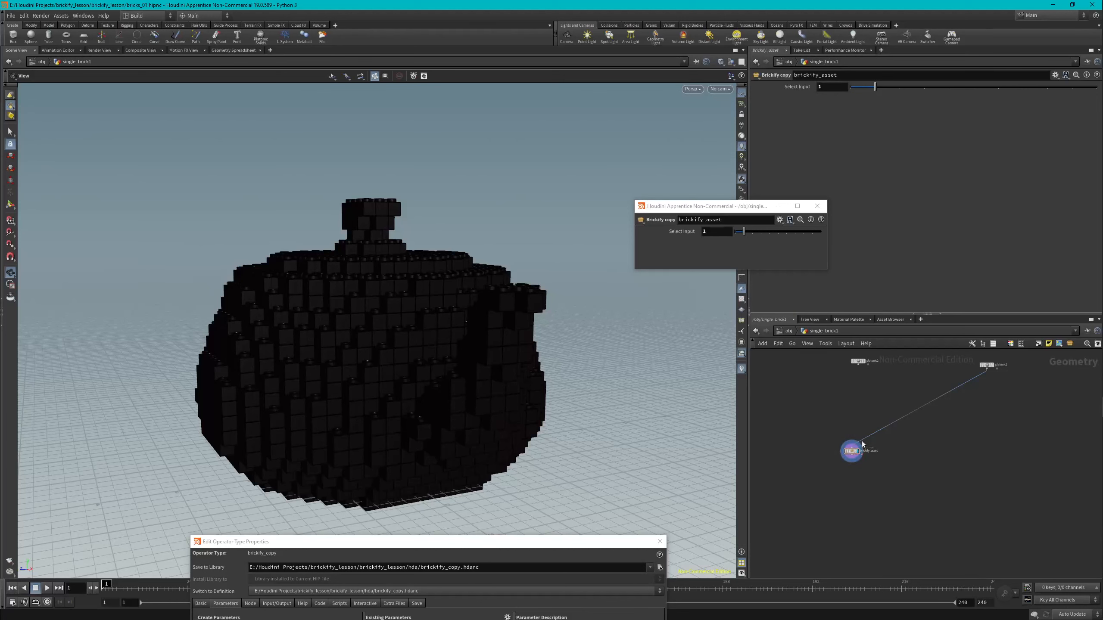
double_click(851, 450)
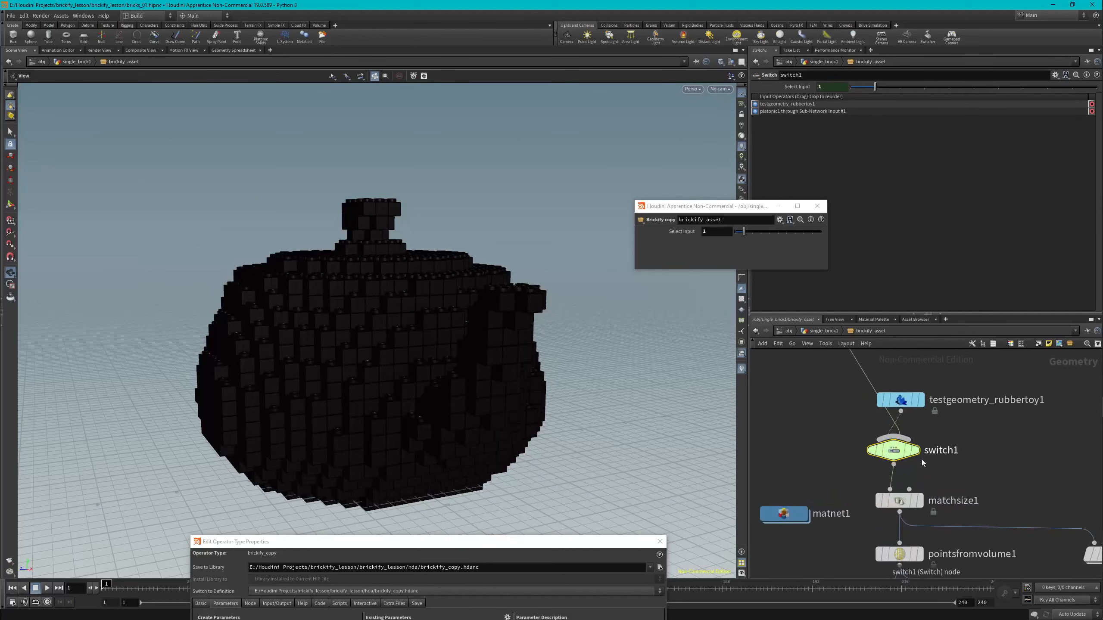
Set the asset's Select Input back to 0 in the floating parameter window.
left_click_drag(636, 541, 563, 422)
left_click(744, 234)
left_click_drag(743, 230, 737, 234)
Change the Select Input parameter's name to shape and its label to Shape in the type properties.
left_click_drag(491, 421, 444, 169)
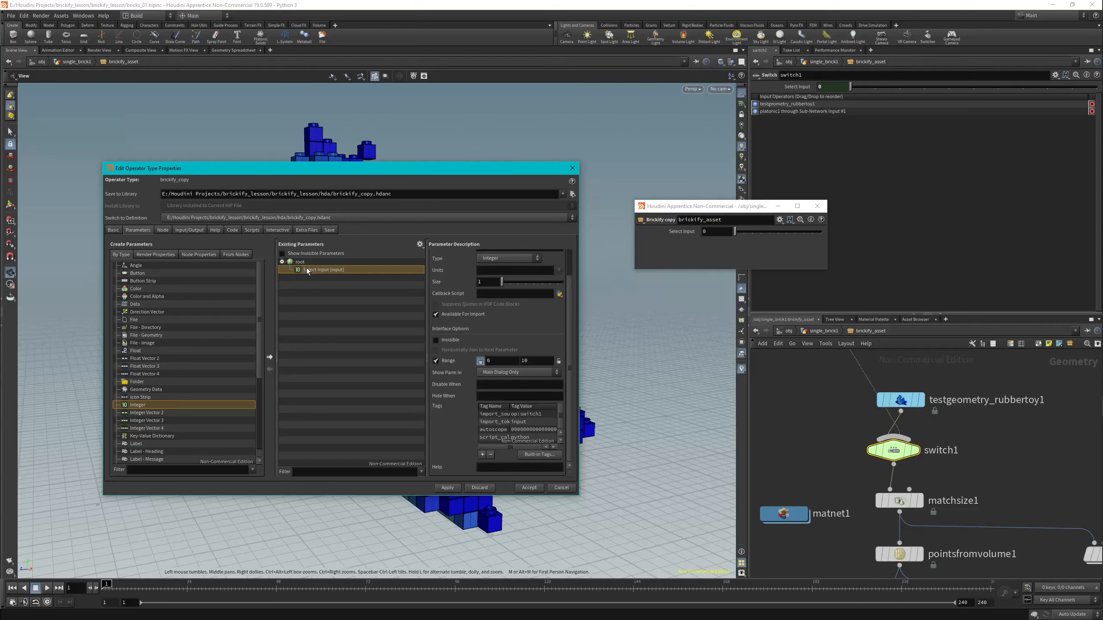
scroll(494, 292, "up", 2)
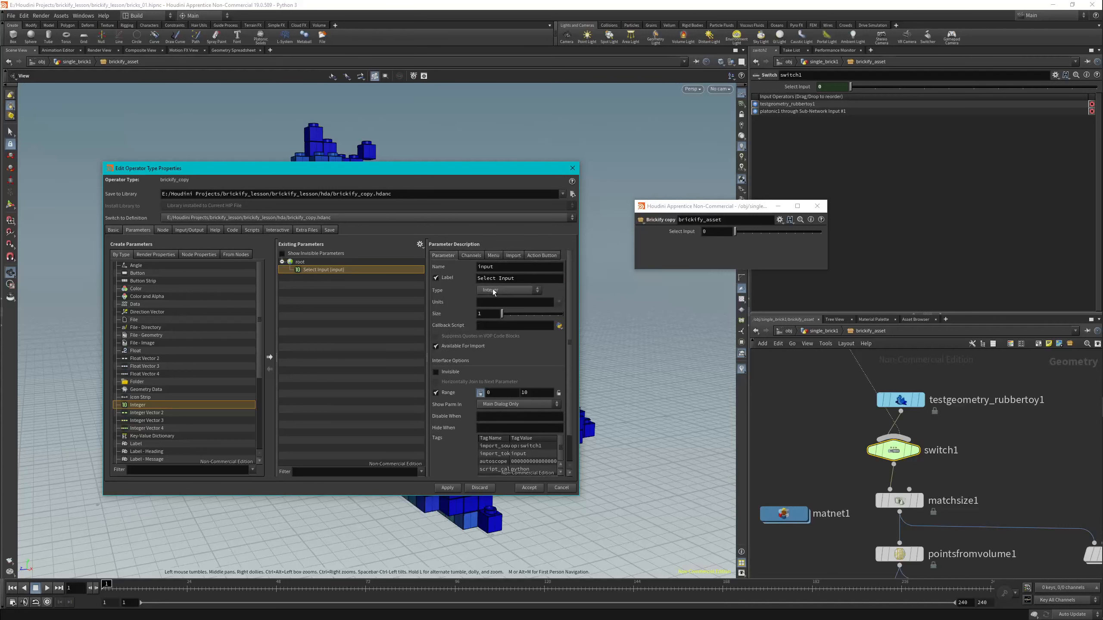
double_click(506, 267)
type("shape")
key("Tab")
type("Shape")
Enable a normal single-selection menu for the Shape parameter and add item 0 labelled Rubber Toy.
left_click(493, 256)
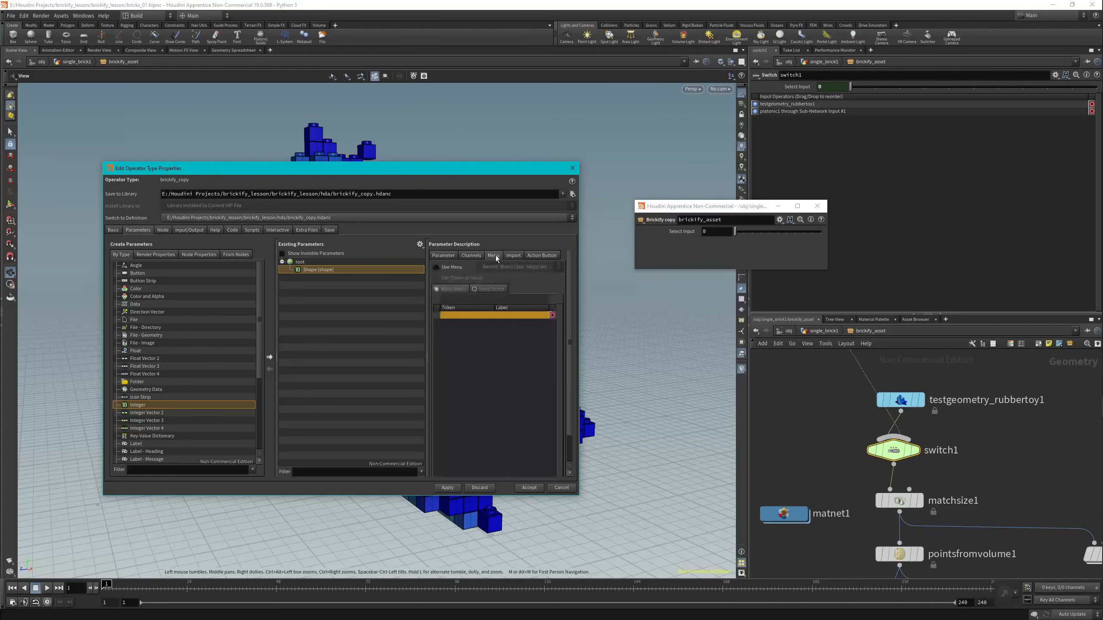
left_click(436, 267)
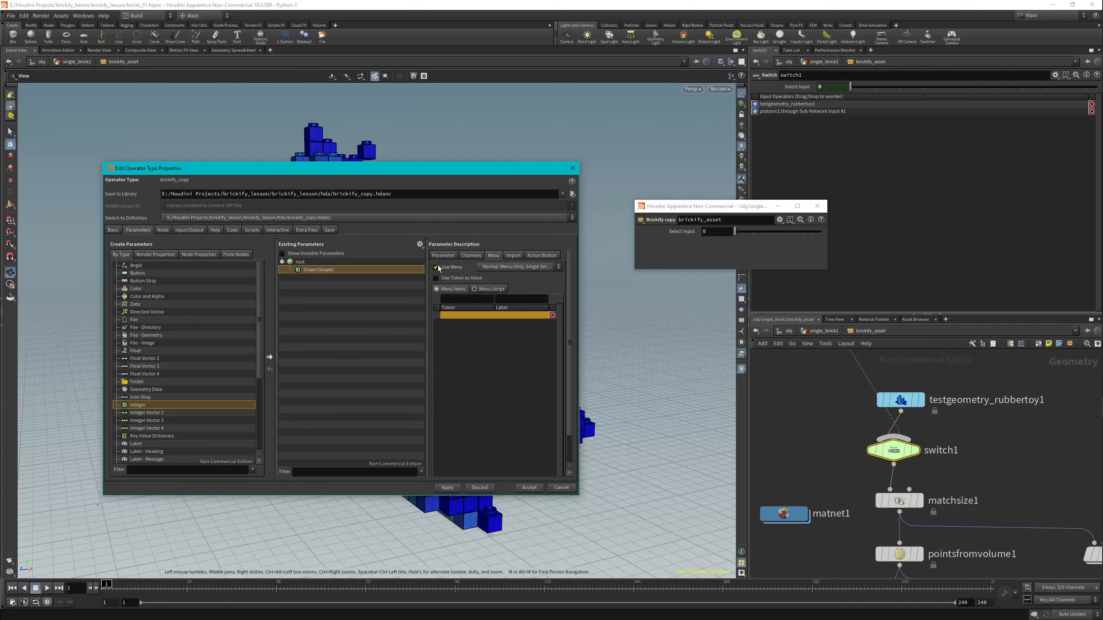
left_click(501, 268)
left_click(501, 274)
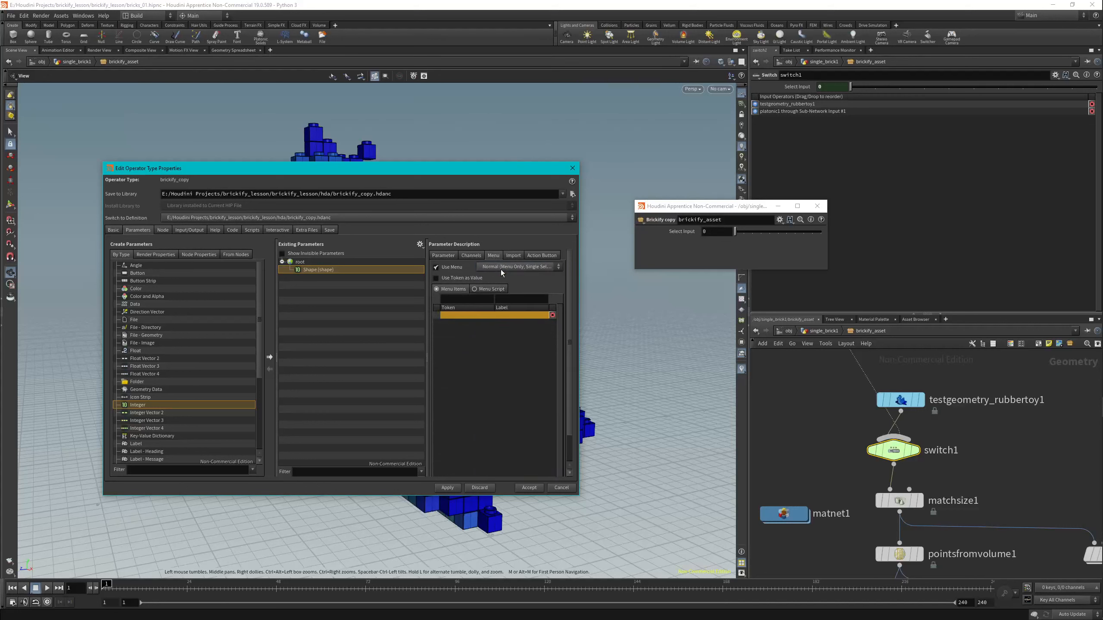
left_click(464, 299)
type("0")
key("Tab")
type("Rubber Toy")
key("Return")
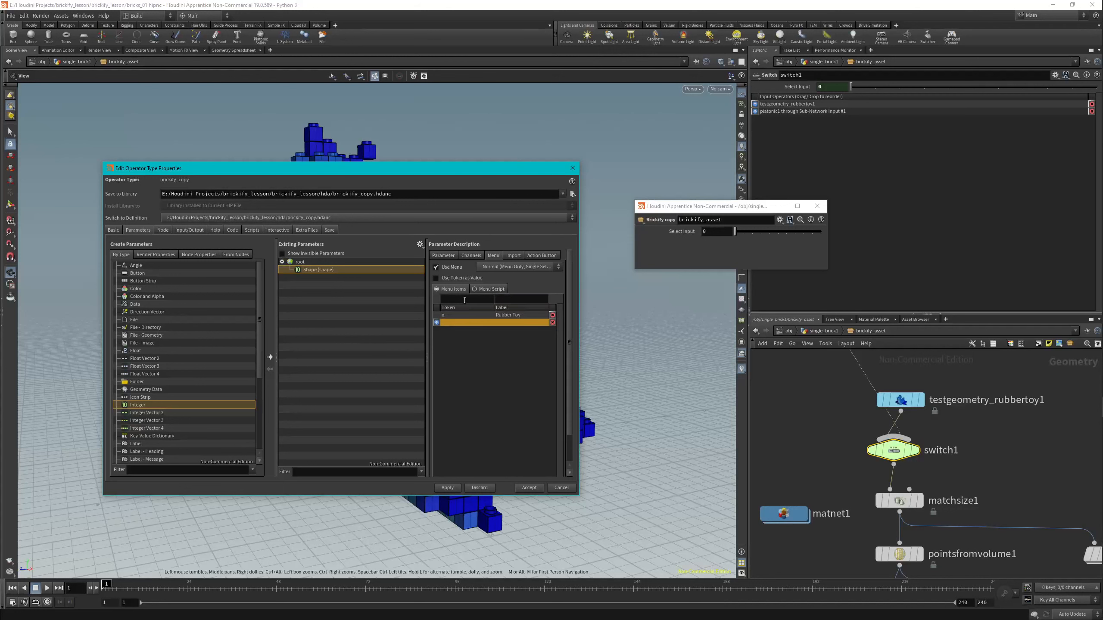
Add menu item 1 labelled Custom Shape to the Shape parameter and apply the type property changes.
left_click(452, 299)
key("Tab")
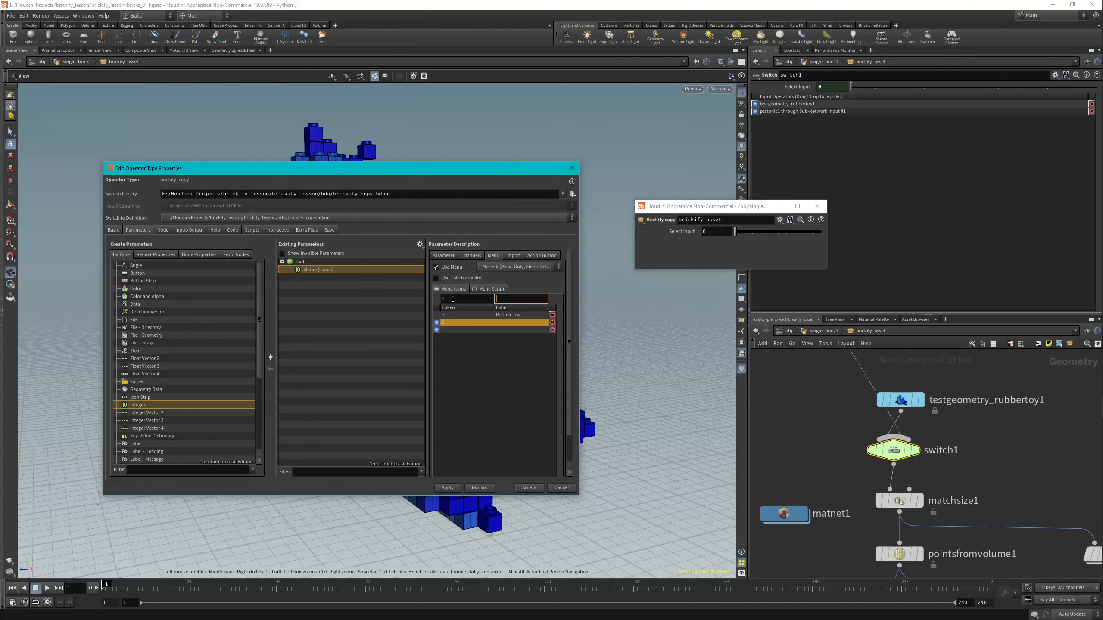
type("Custom Shape")
left_click(447, 488)
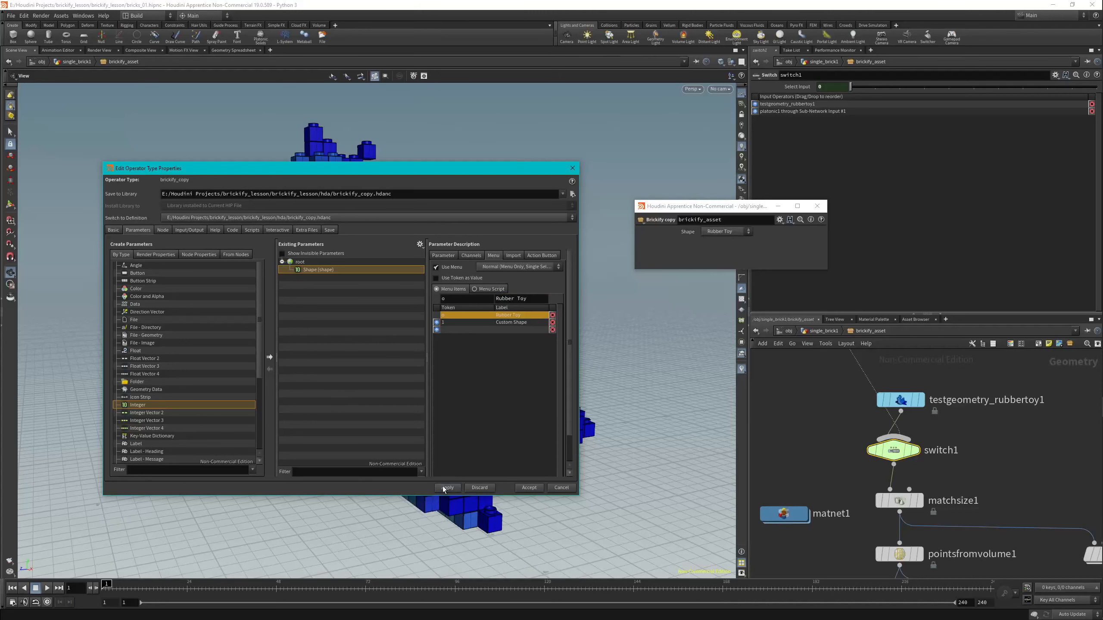
Test the asset's Shape menu by switching to Custom Shape and back to Rubber Toy.
left_click(746, 232)
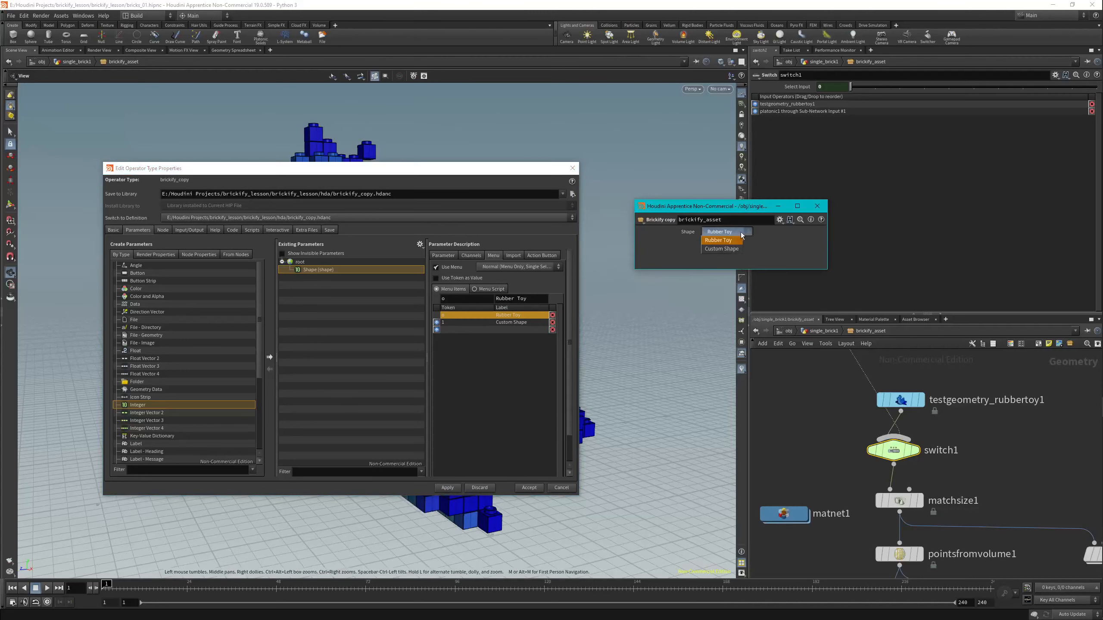
left_click_drag(523, 168, 578, 486)
left_click(716, 242)
left_click(718, 234)
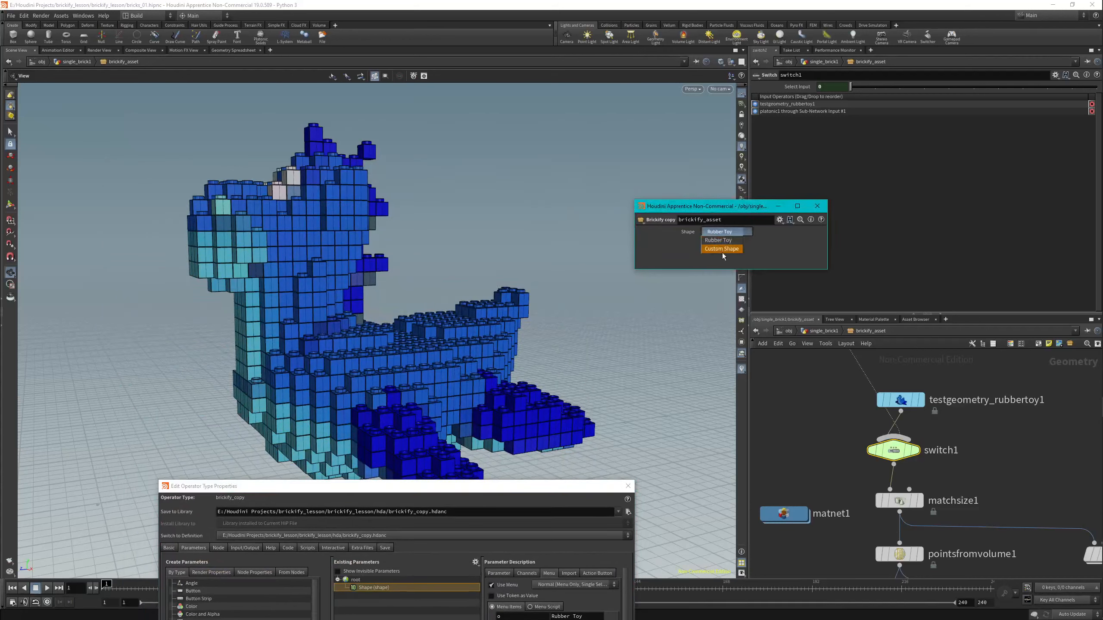
left_click(722, 250)
left_click(721, 235)
left_click(721, 240)
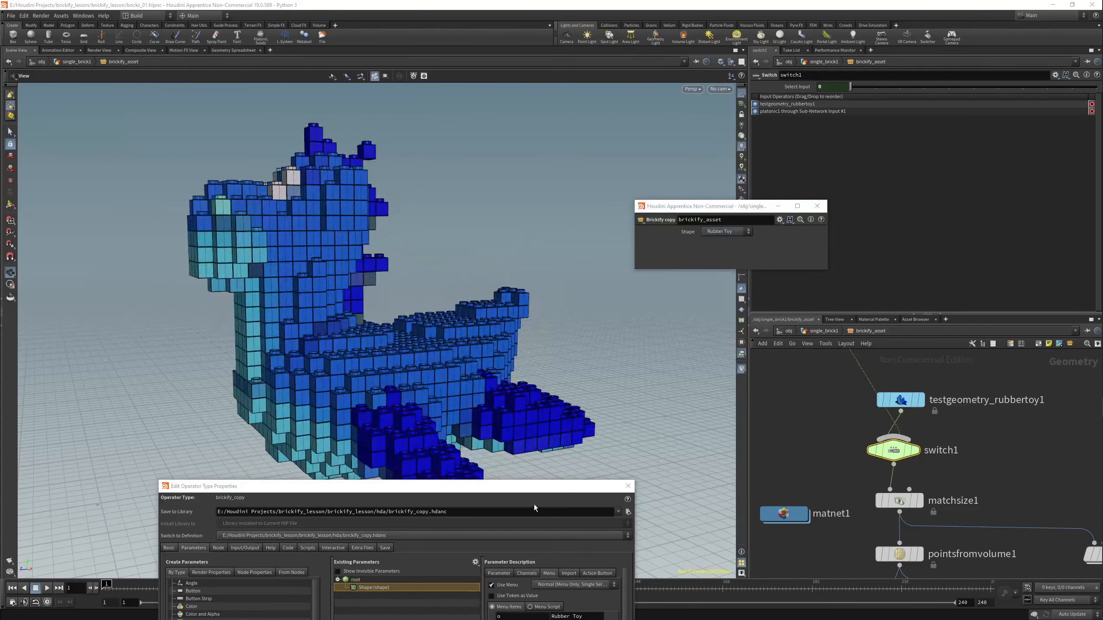
Add switch2's Select Input parameter to the asset's existing parameters below Shape.
left_click_drag(524, 488, 487, 153)
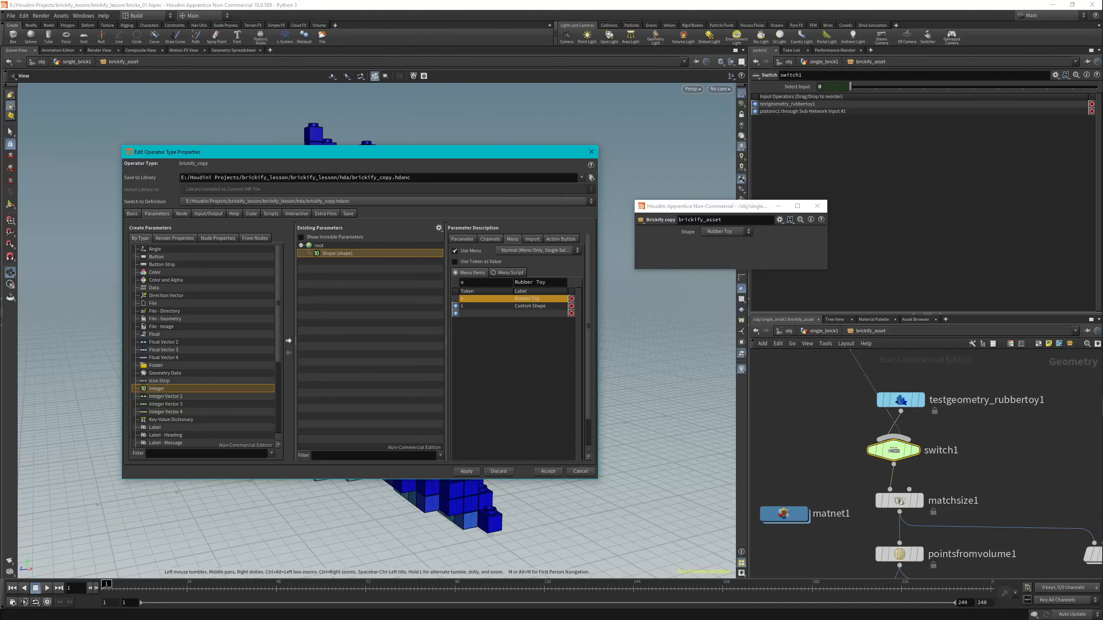
scroll(906, 406, "down", 4)
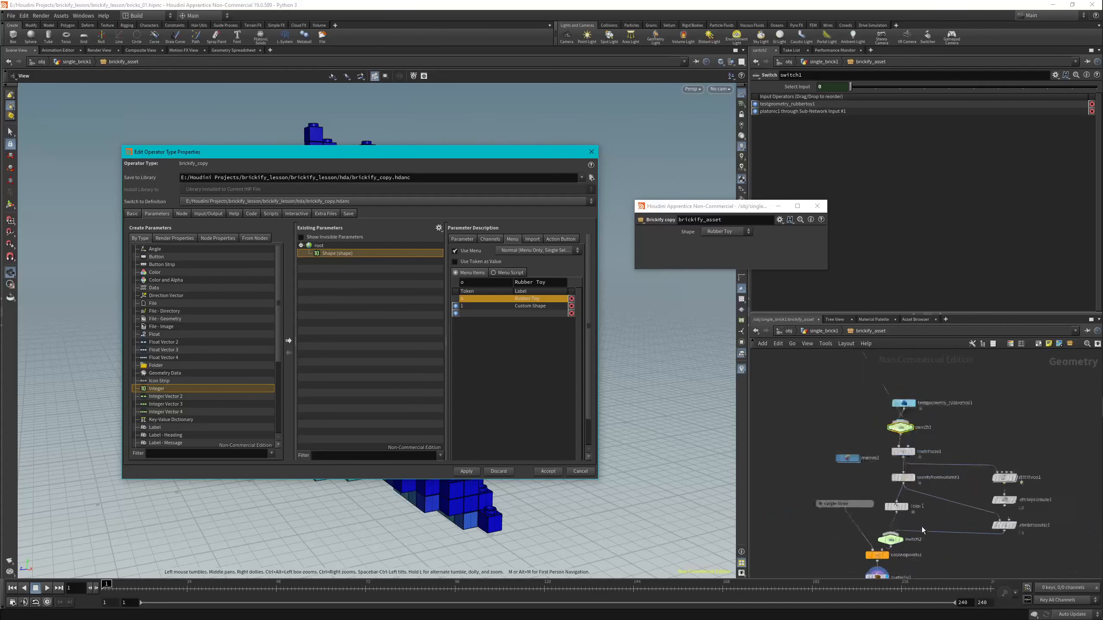
scroll(922, 530, "up", 3)
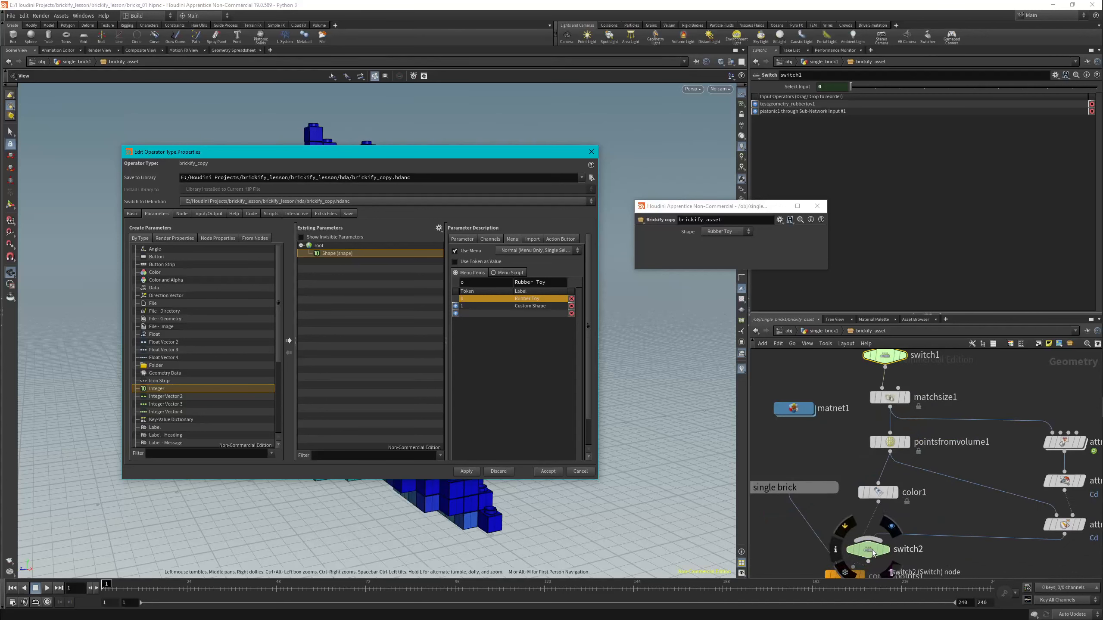
left_click(874, 553)
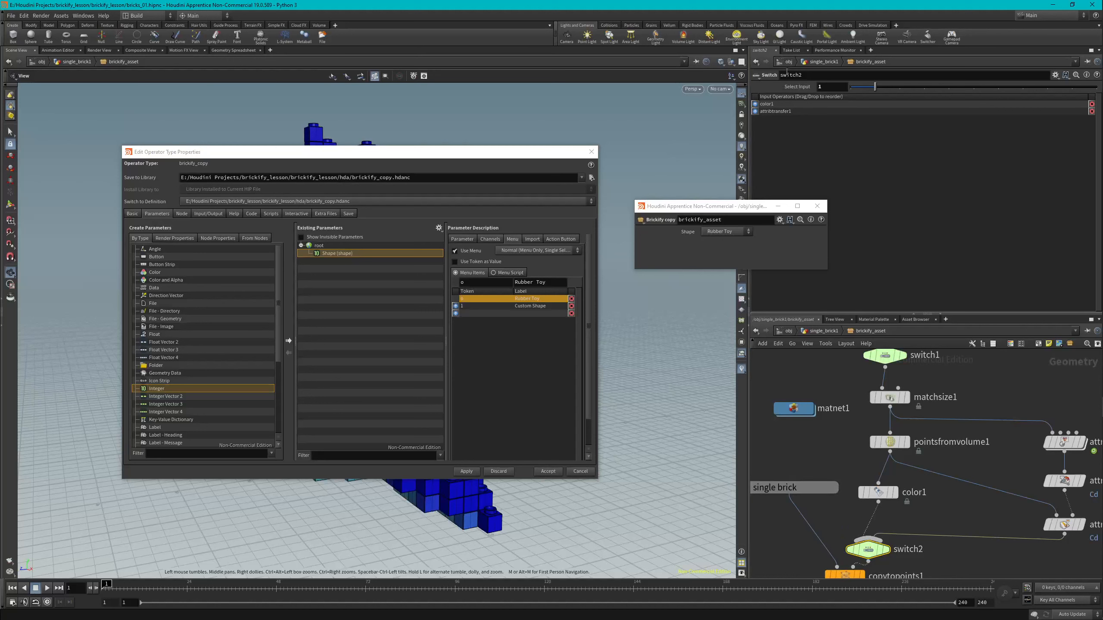
left_click_drag(794, 86, 389, 260)
left_click_drag(317, 247, 321, 249)
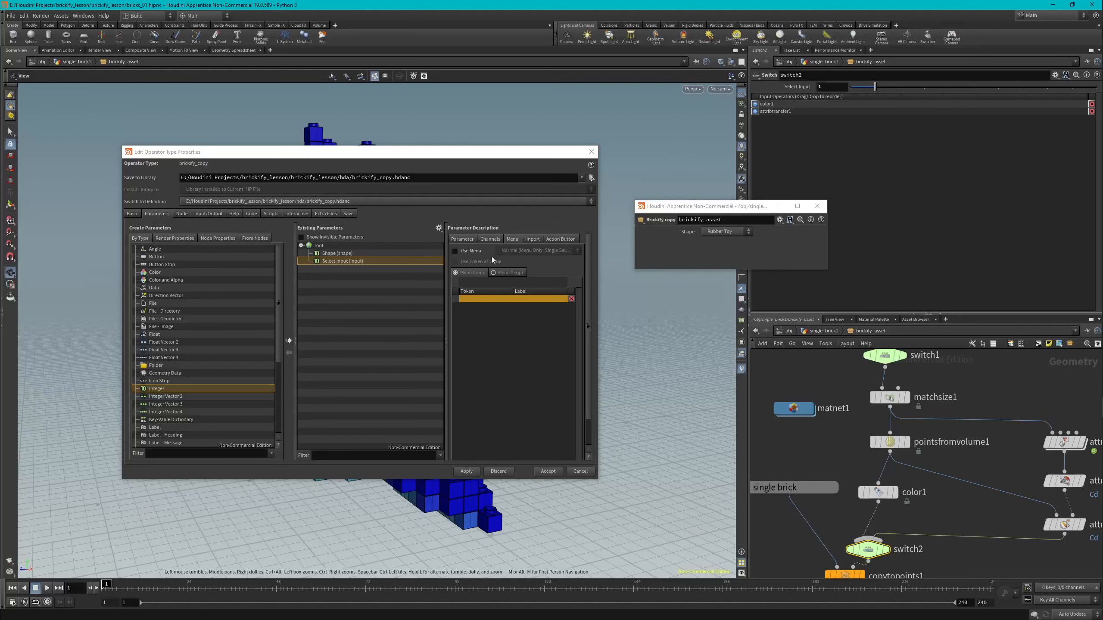
Change the new Select Input parameter's name to look and its label to Look.
left_click(462, 239)
left_click(514, 254)
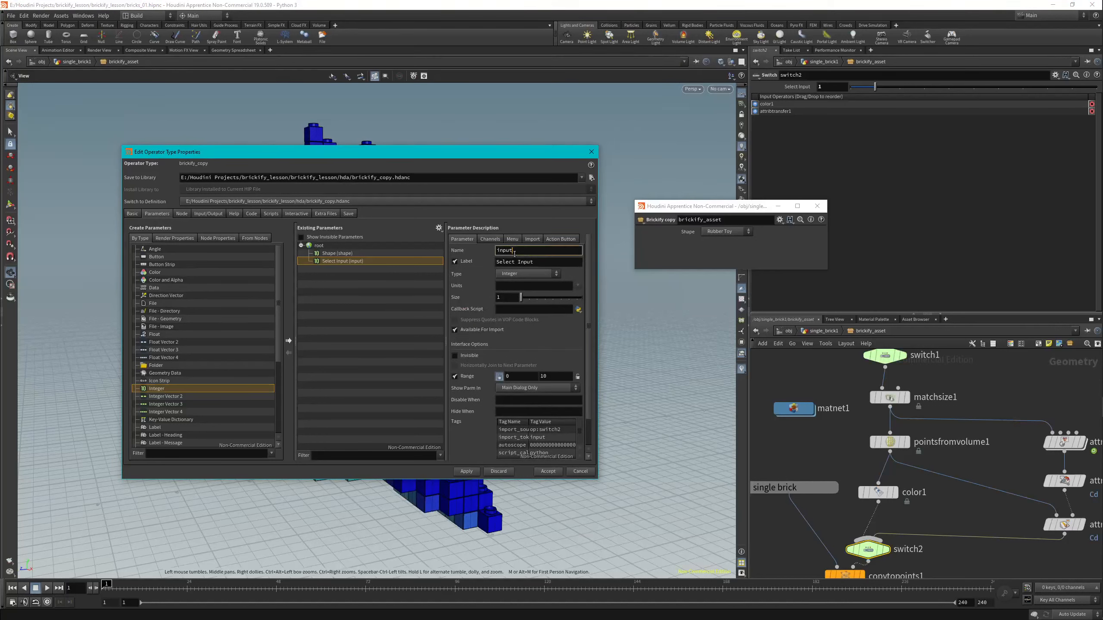
key("BackSpace")
key("BackSpace")
key("BackSpace")
key("BackSpace")
key("BackSpace")
type("look")
key("Tab")
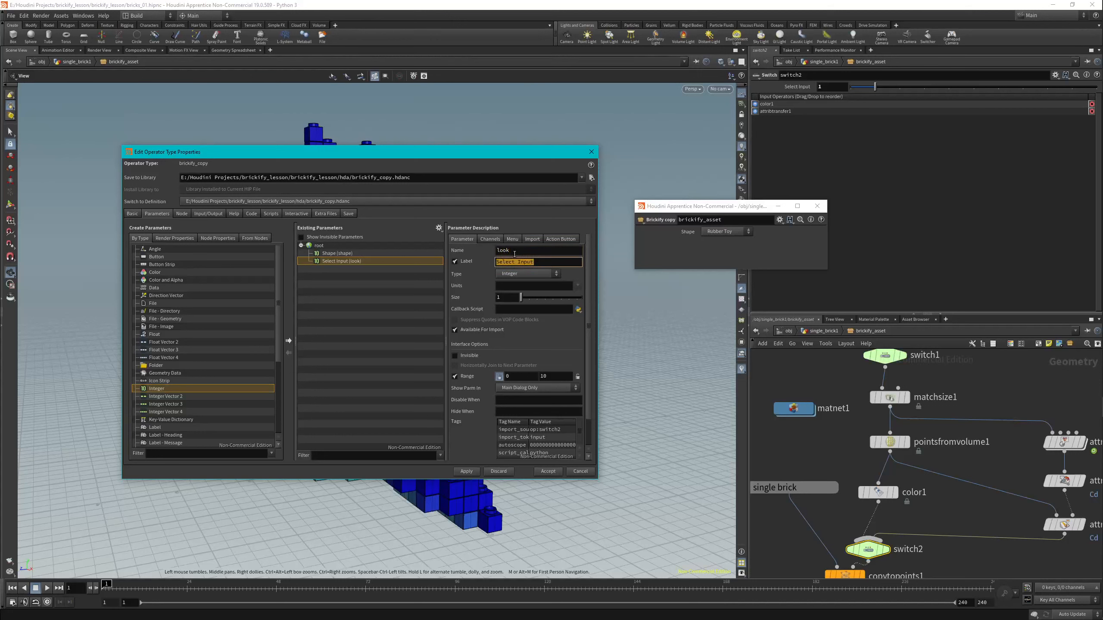
type("Look")
Enable a menu for the Look parameter and add item 0 labelled Color.
left_click(512, 239)
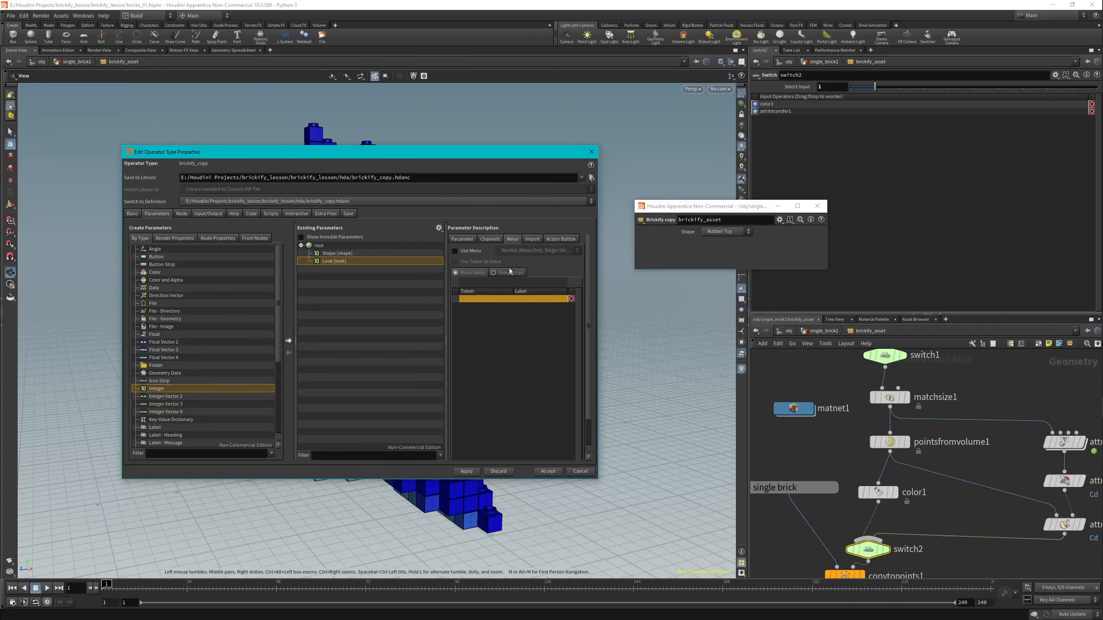
left_click(458, 250)
left_click(478, 283)
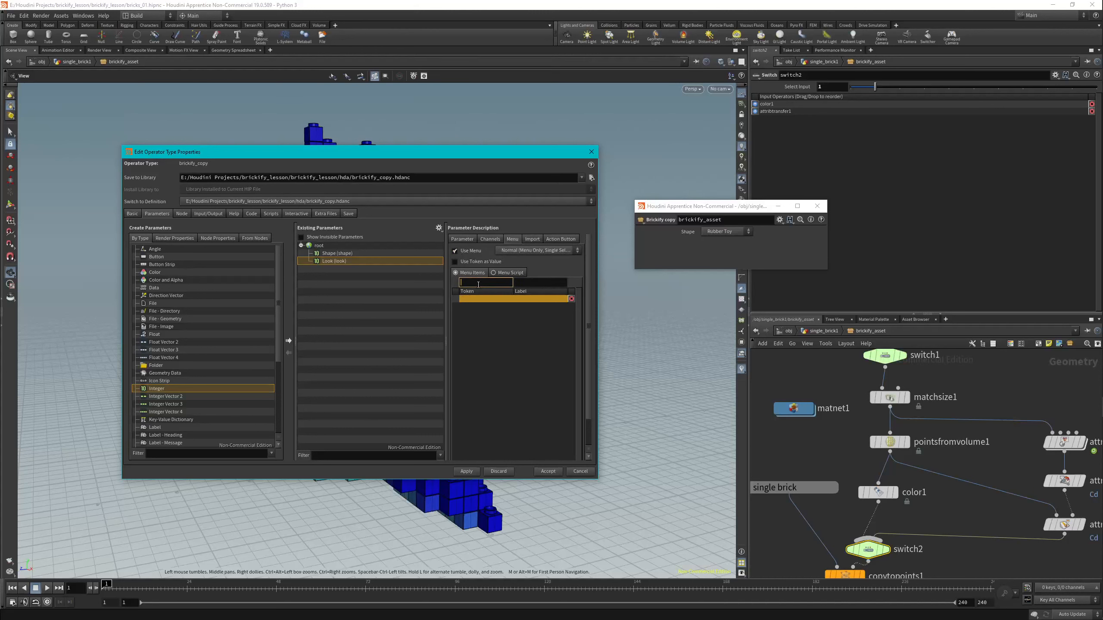
type("0")
key("Tab")
type("Col")
key("Return")
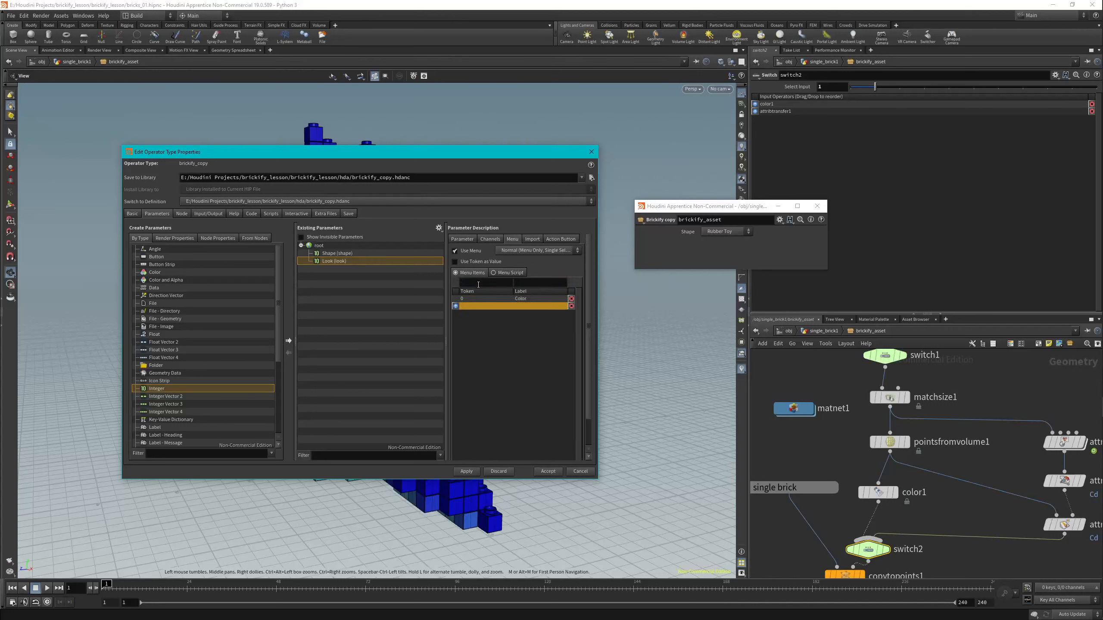
Add menu item 1 labelled Texture Map to the Look parameter and apply the type property changes.
left_click(478, 285)
type("1")
key("Tab")
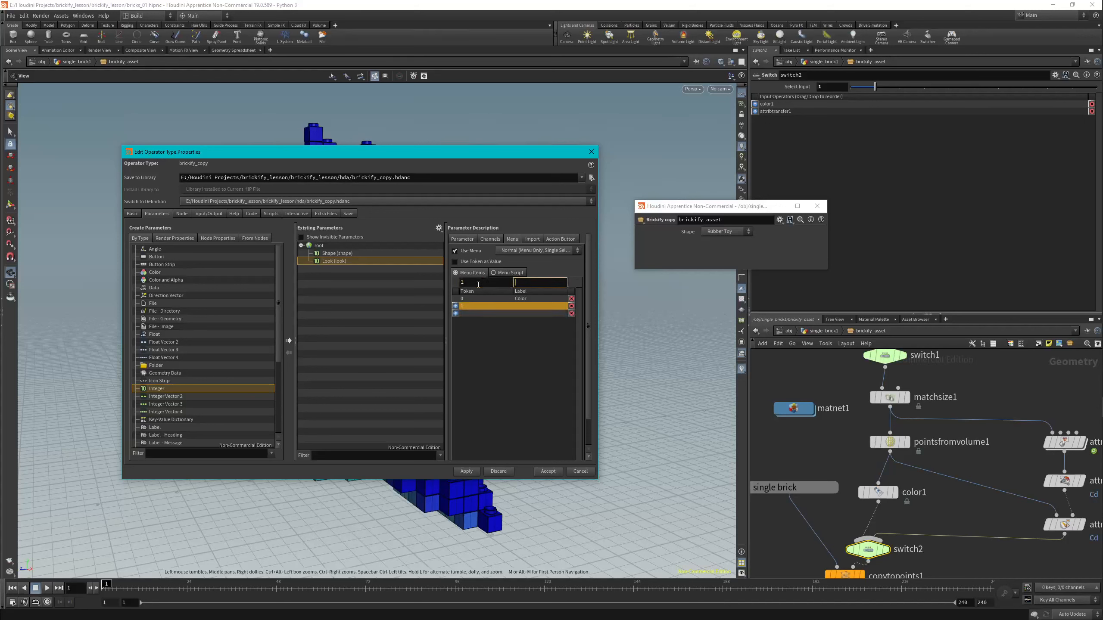
type("Te")
type("xtu")
key("BackSpace")
type("ture Map")
left_click(468, 473)
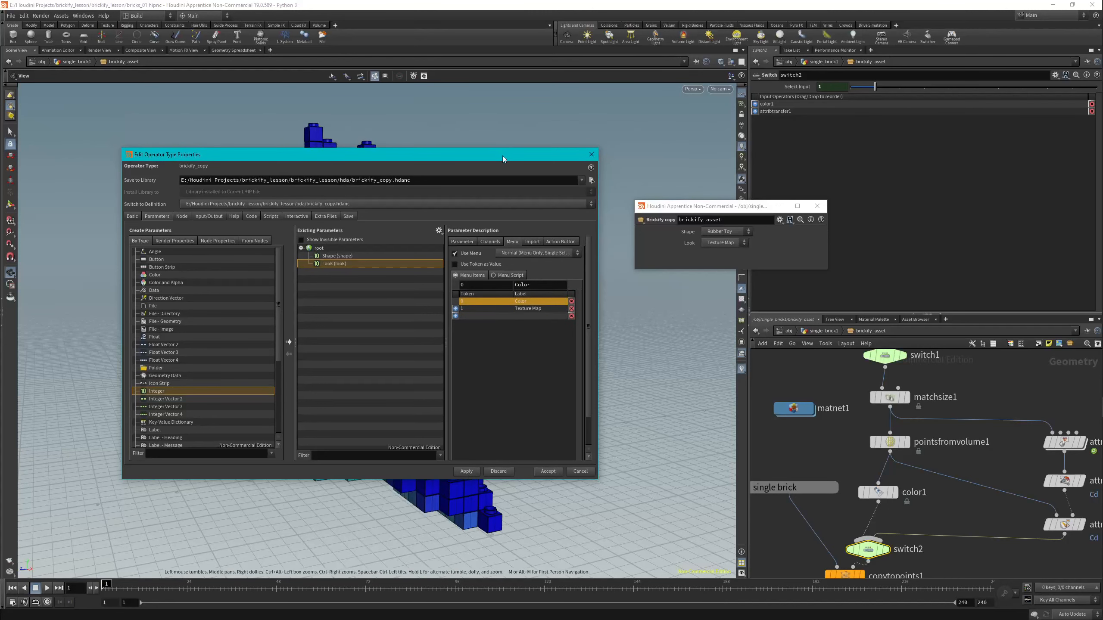
Test the asset's Look parameter by switching it to Color and back to Texture Map.
left_click_drag(502, 155, 573, 482)
left_click(725, 245)
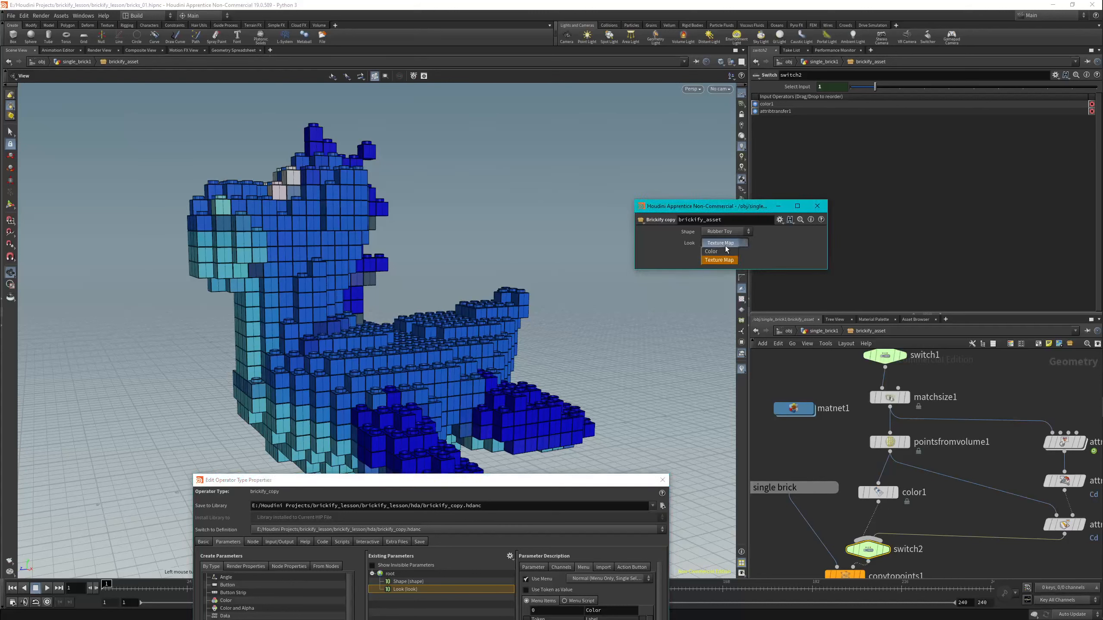
left_click(723, 253)
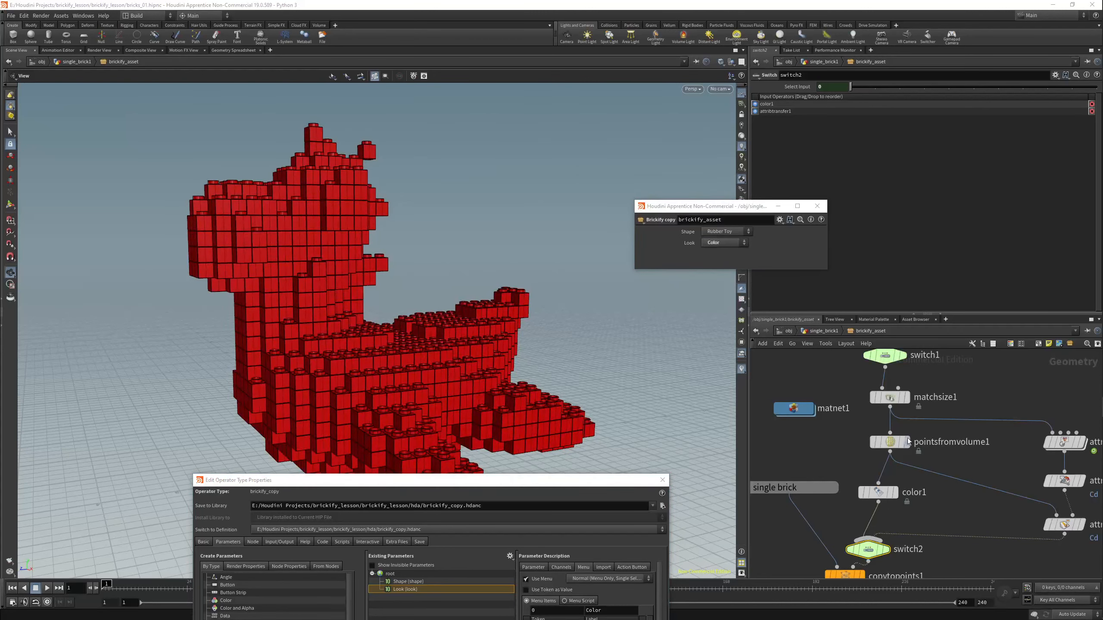
left_click(724, 242)
left_click(720, 260)
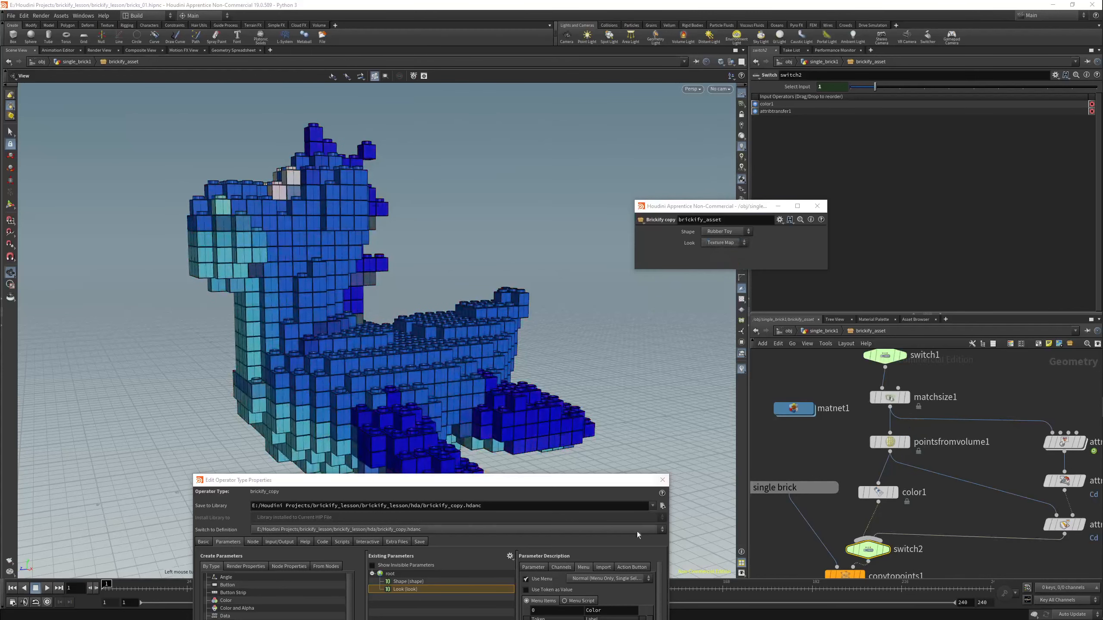
Add the color1 node's Color parameter to the asset's existing parameters below Look and apply the change.
left_click_drag(559, 482, 526, 187)
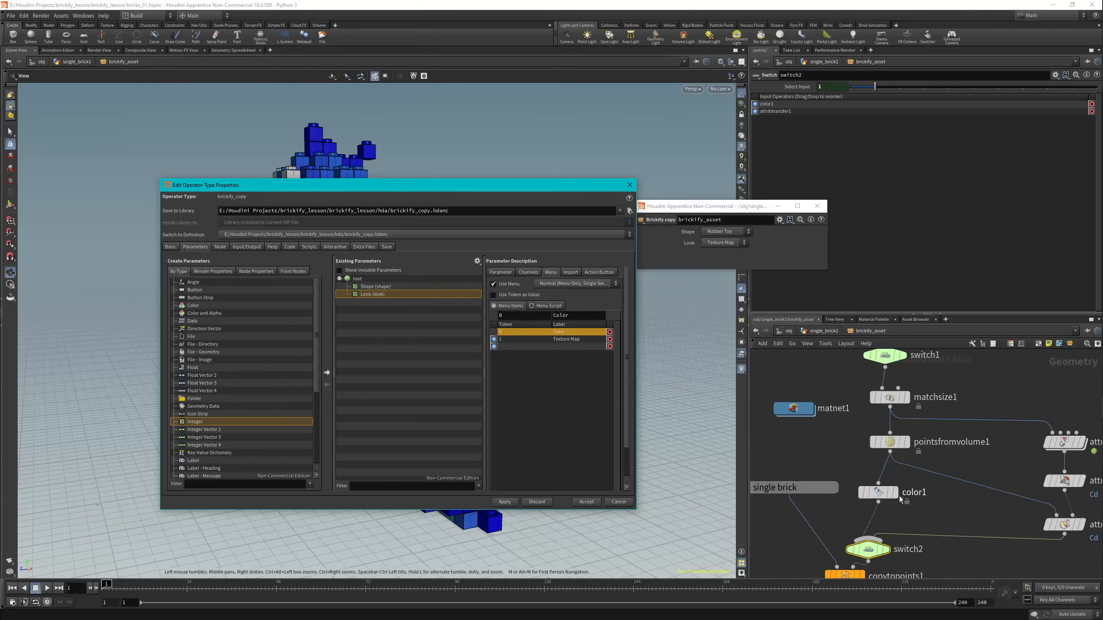
left_click(879, 493)
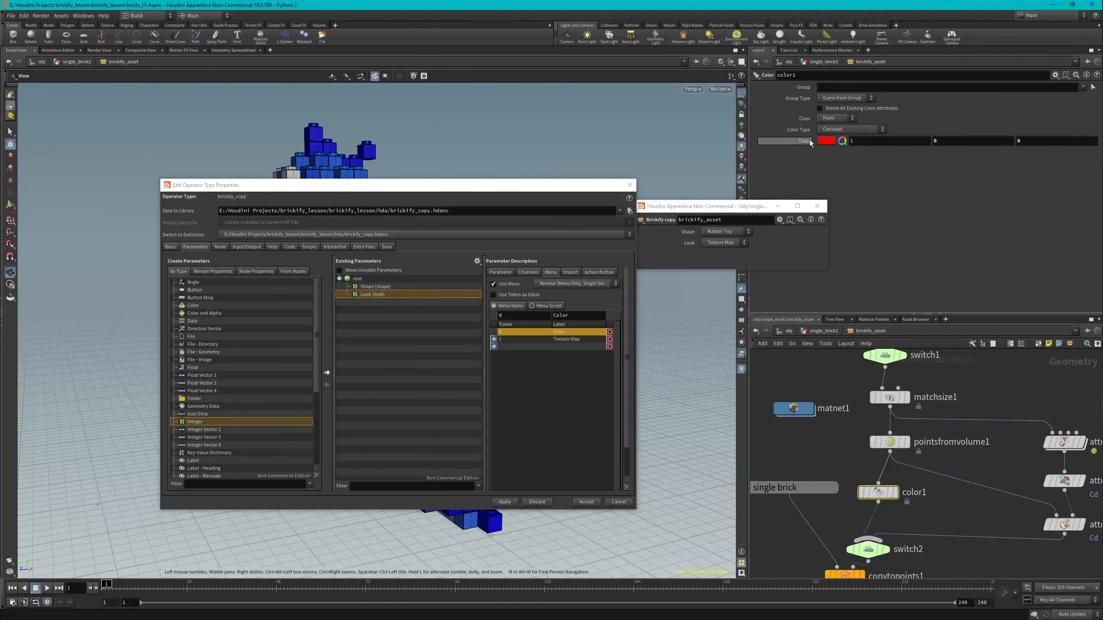
left_click_drag(807, 144, 362, 280)
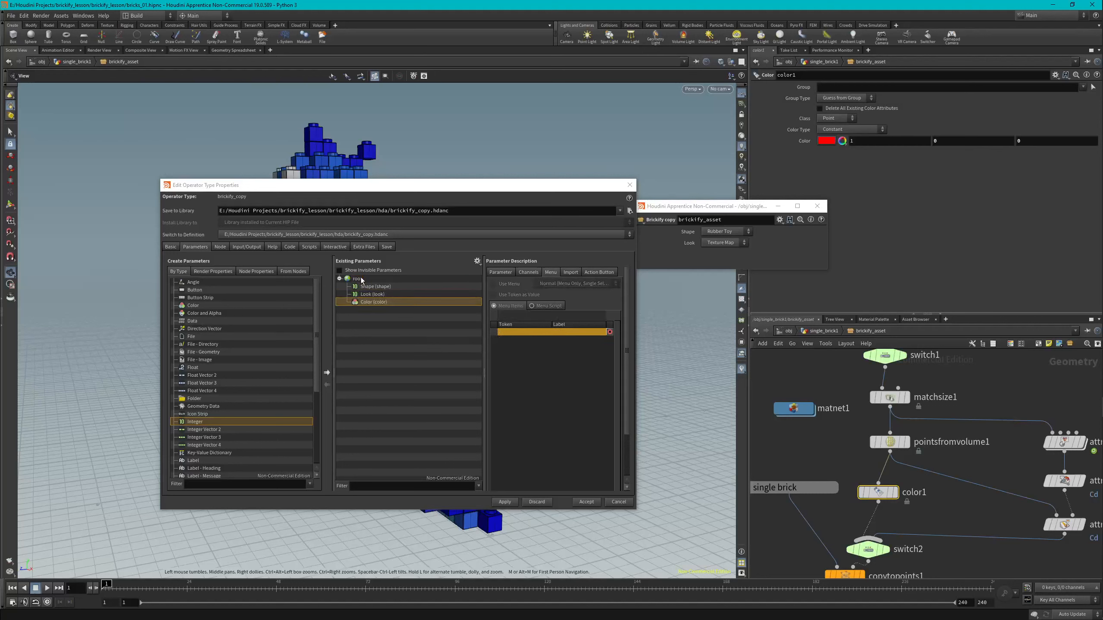
left_click(507, 503)
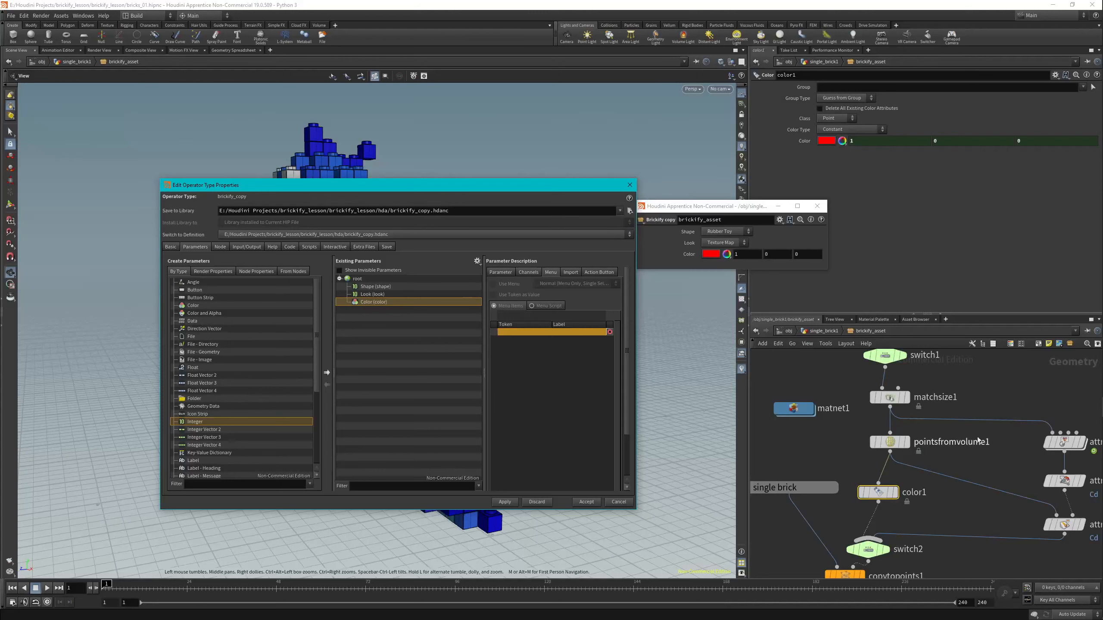
Add the Texture Map parameter of the attribvop1 node to the asset's existing parameters below Color.
left_click(1065, 445)
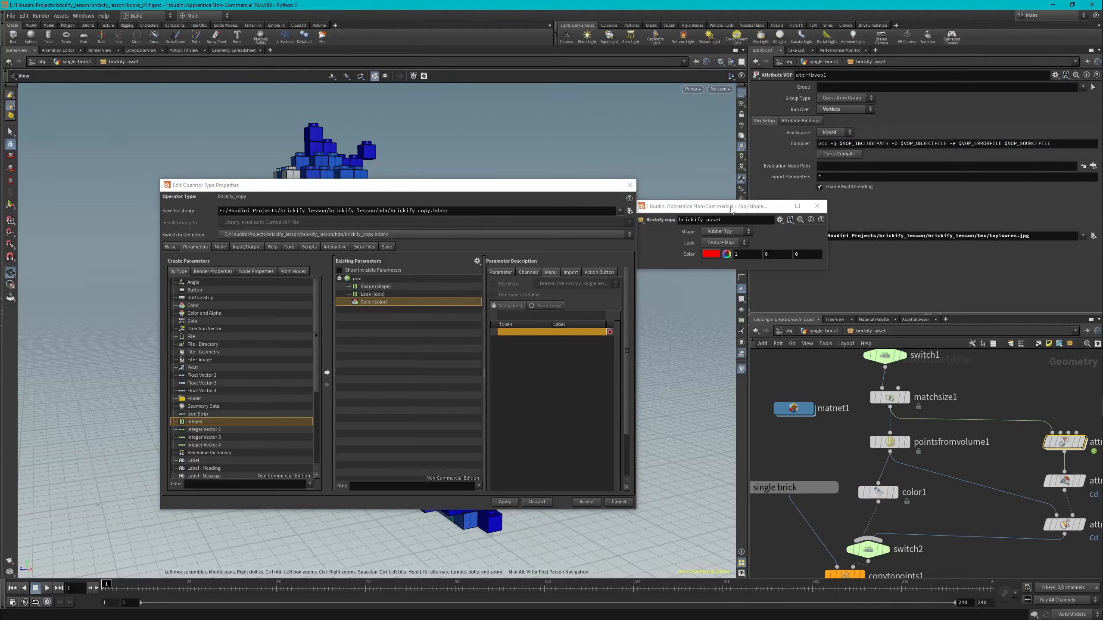
left_click_drag(731, 210, 723, 133)
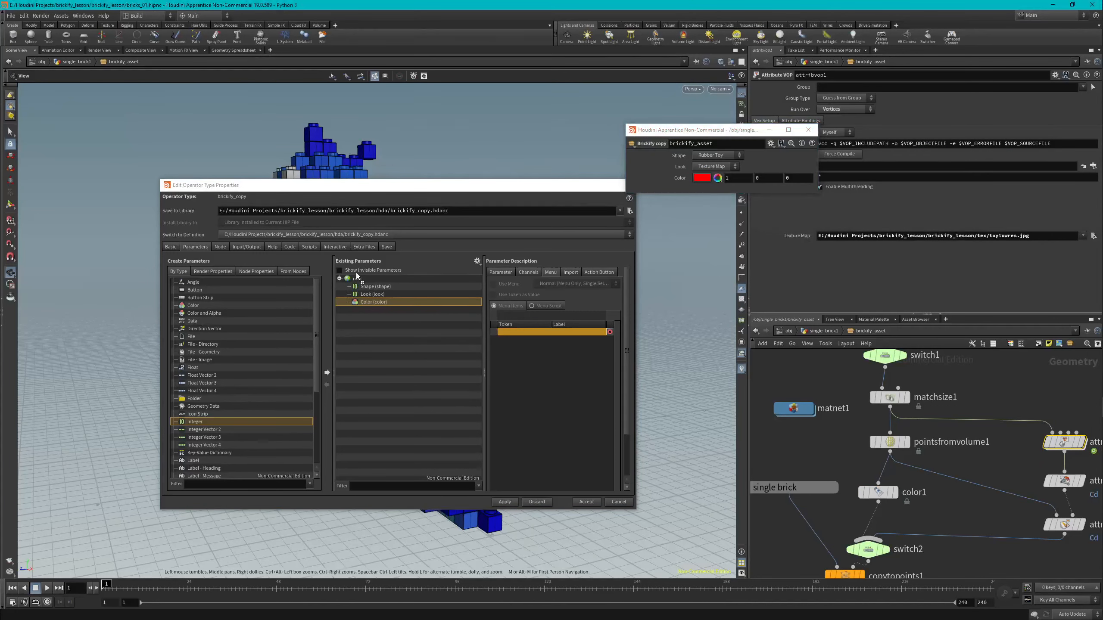
left_click_drag(357, 276, 348, 279)
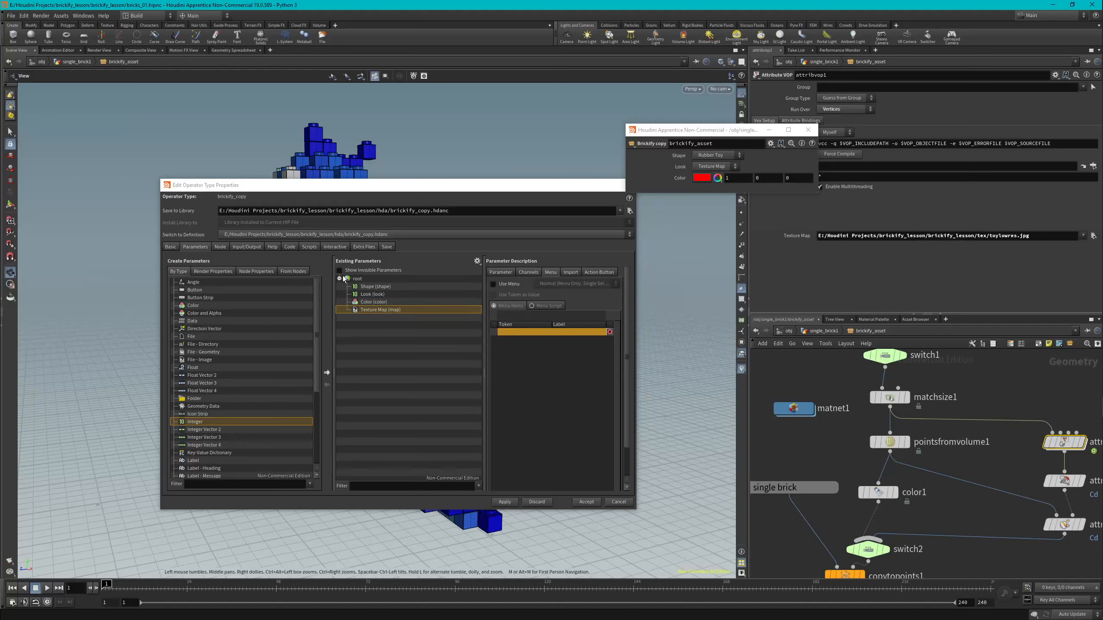
Set the Texture Map parameter's default to Mandril.pic, apply it and inspect the textured bricks in the viewport.
left_click(527, 272)
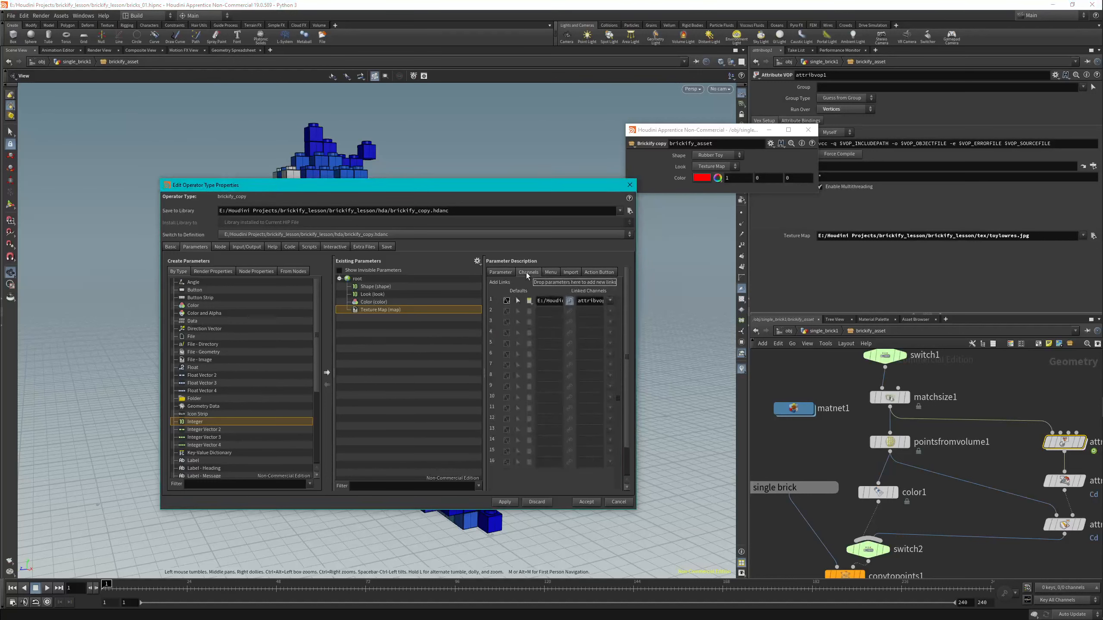
left_click_drag(538, 301, 660, 305)
key("BackSpace")
type("Mandril.pic")
left_click(504, 501)
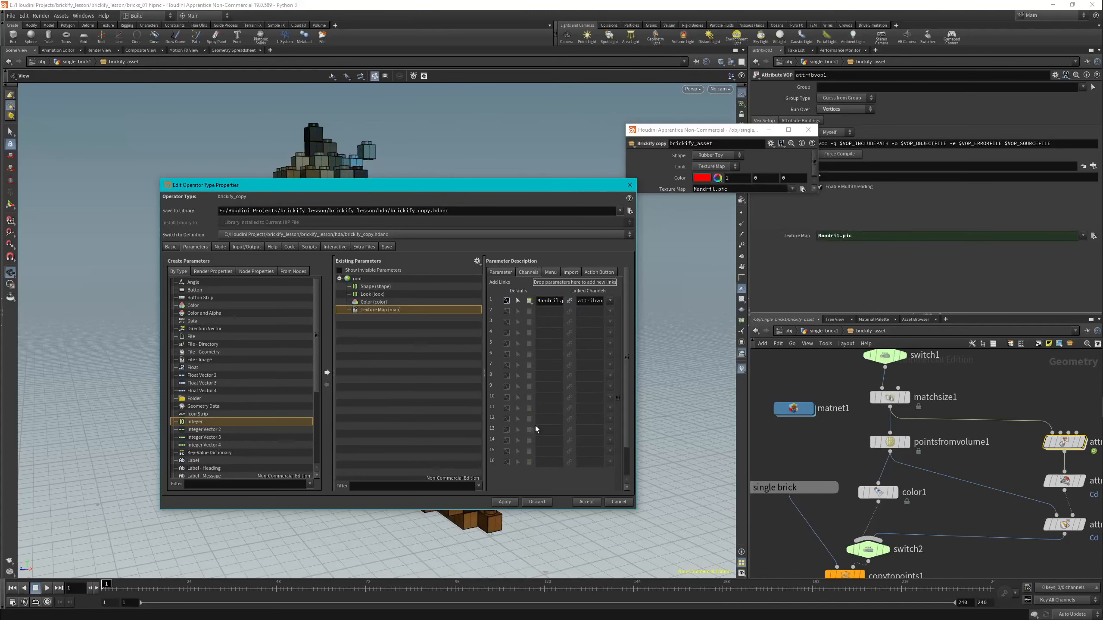
left_click_drag(490, 195, 492, 513)
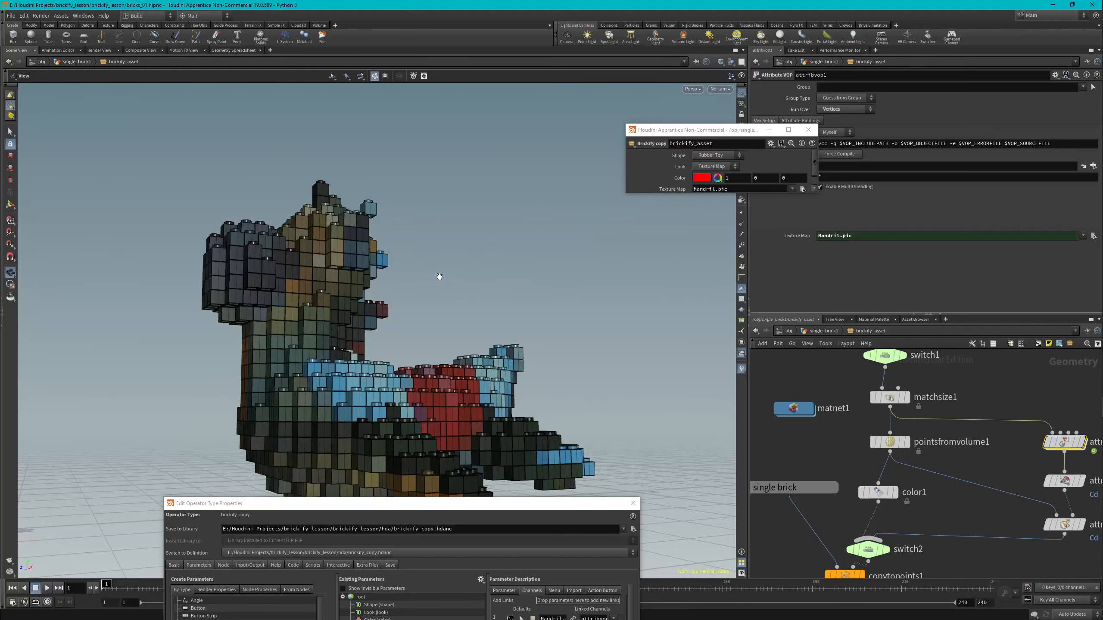
left_click_drag(441, 278, 450, 309)
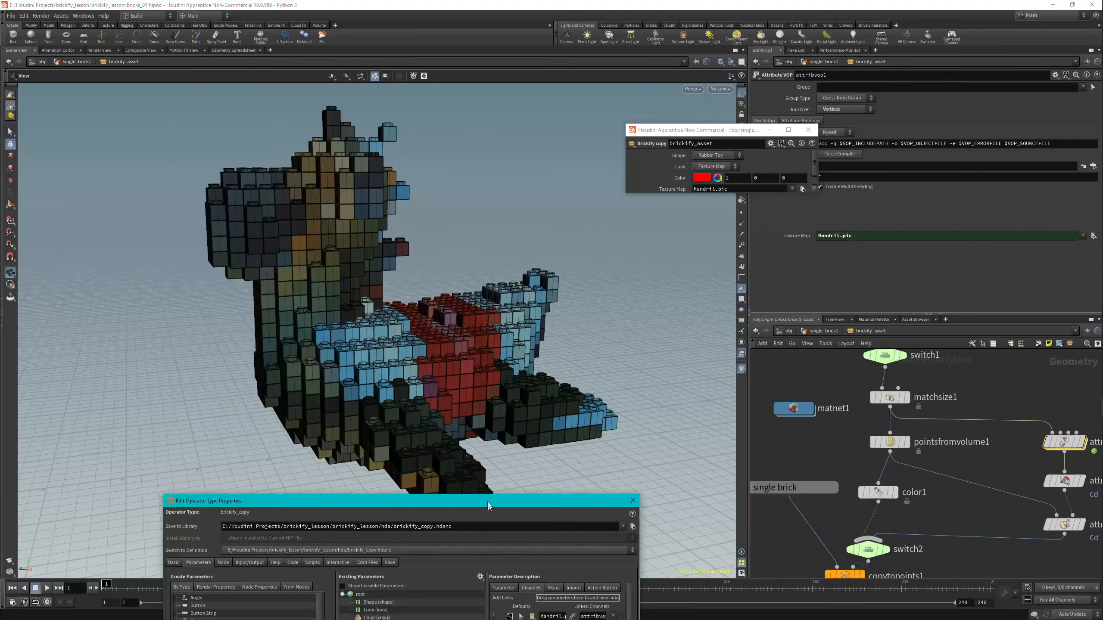
Set the Color parameter's Disable When condition to {look != 0}.
left_click_drag(495, 500, 436, 154)
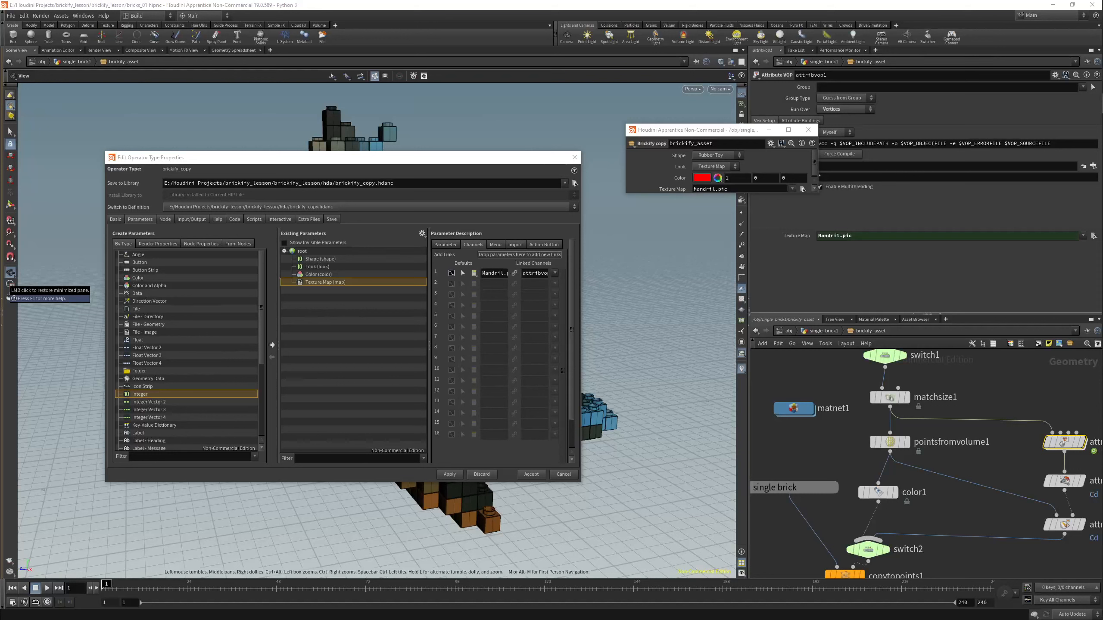
left_click(317, 275)
left_click(446, 246)
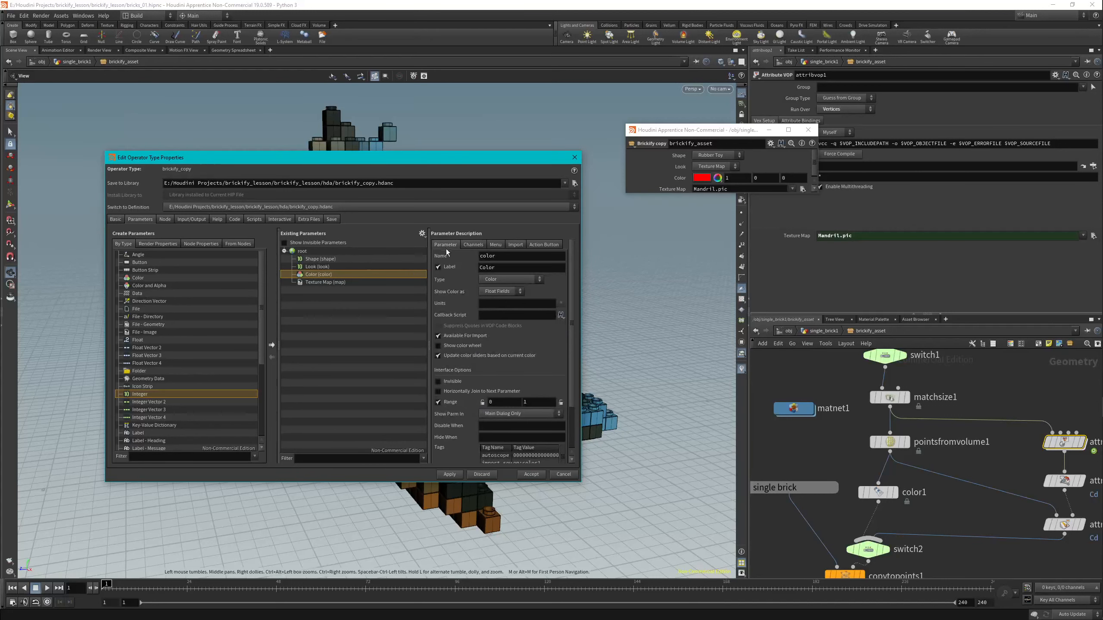
scroll(505, 394, "down", 1)
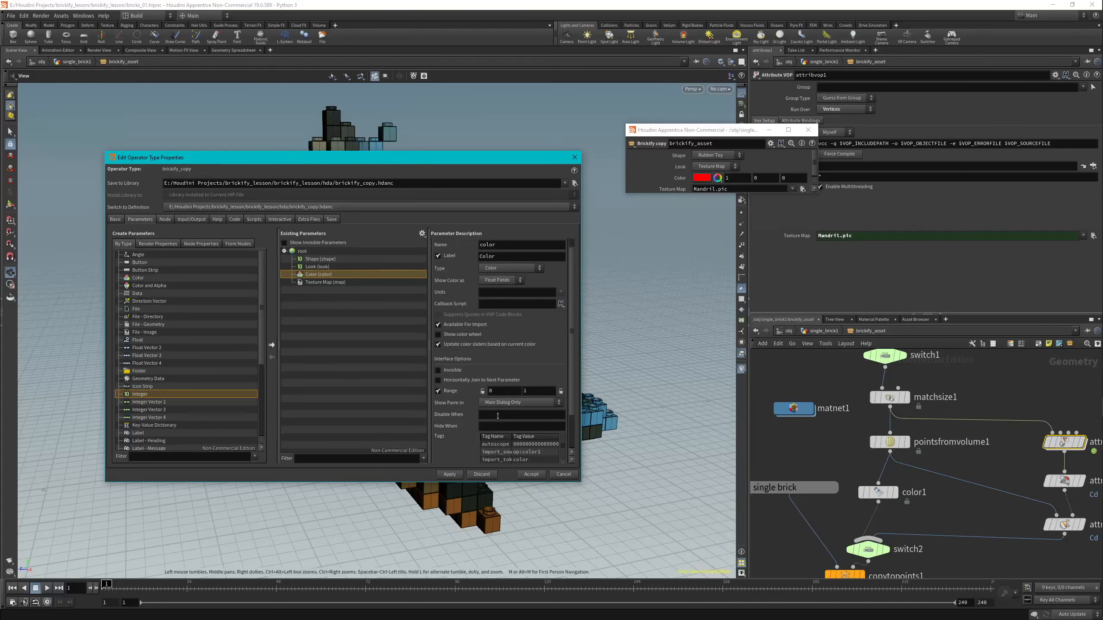
left_click(497, 416)
type("{look != 0}")
Check the order of the Look options, set the Texture Map parameter's Disable When condition to { look != 1 } and apply the changes.
left_click(728, 168)
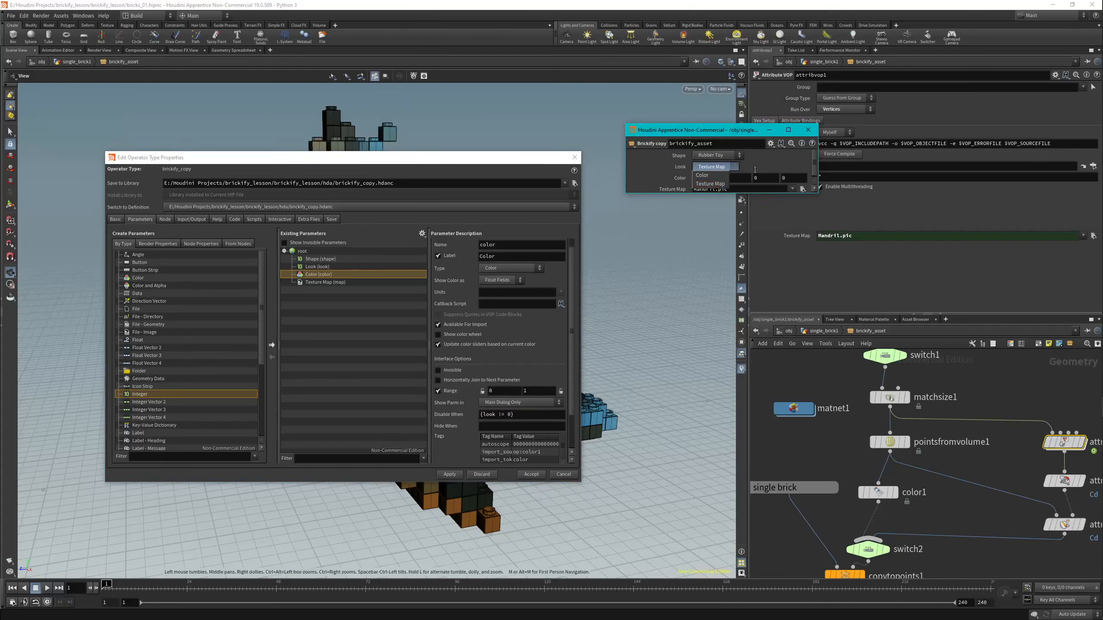
left_click(714, 184)
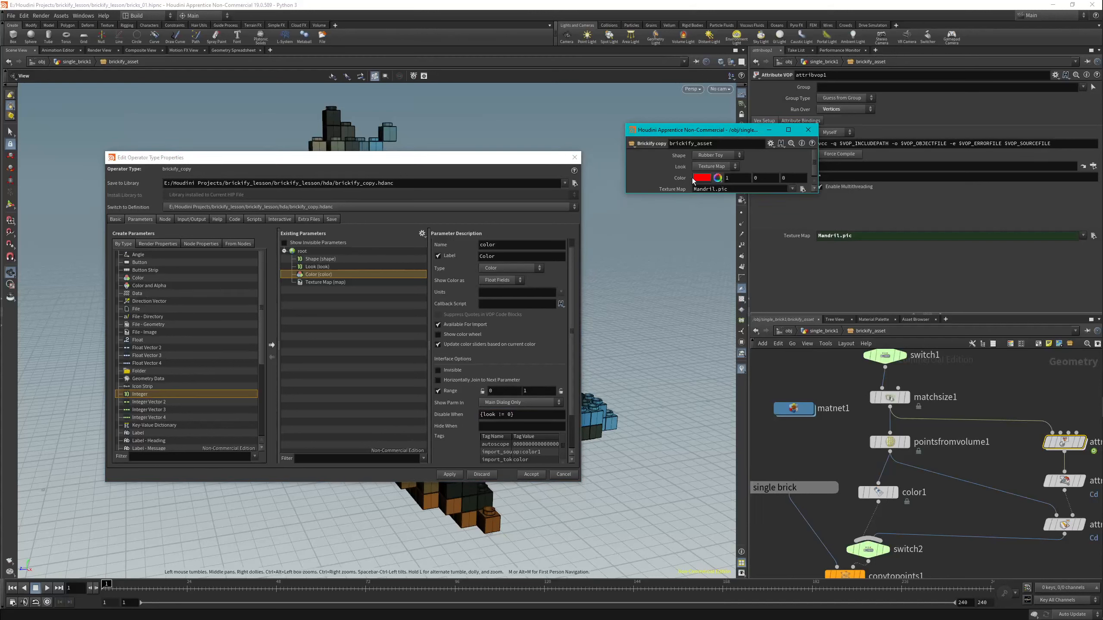
left_click(707, 167)
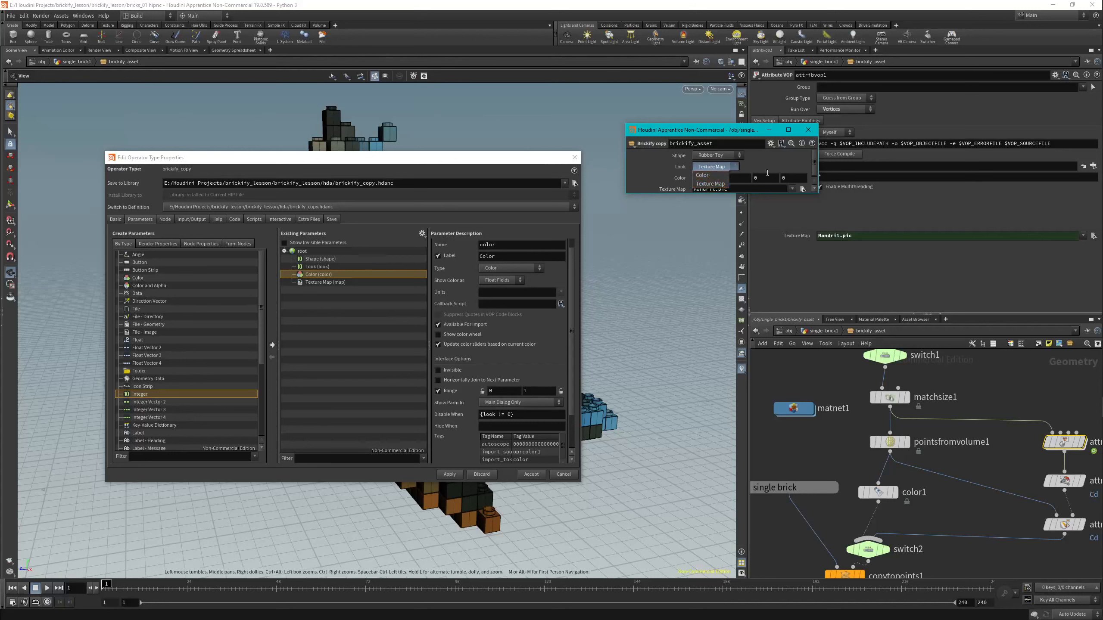
left_click(711, 184)
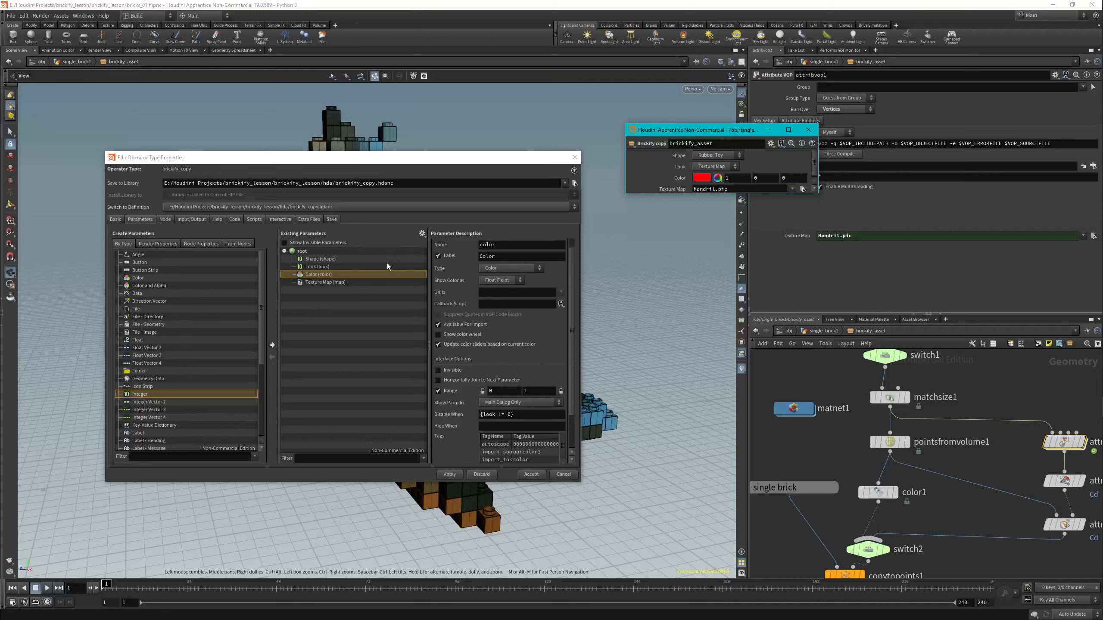
left_click(324, 283)
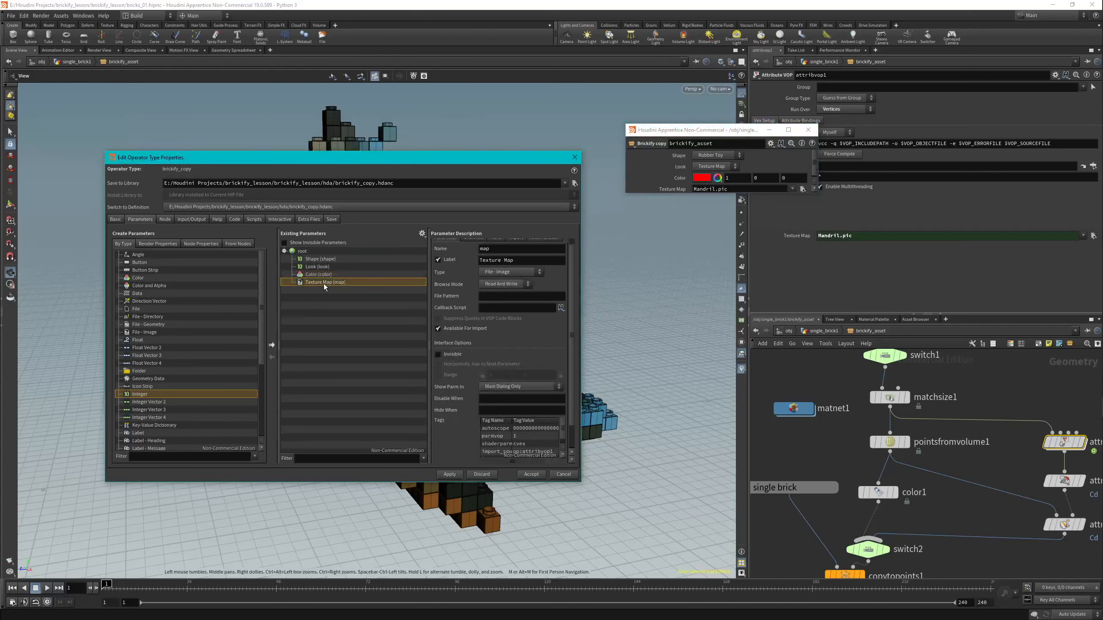
left_click(498, 400)
type("{look != 1}")
left_click(451, 475)
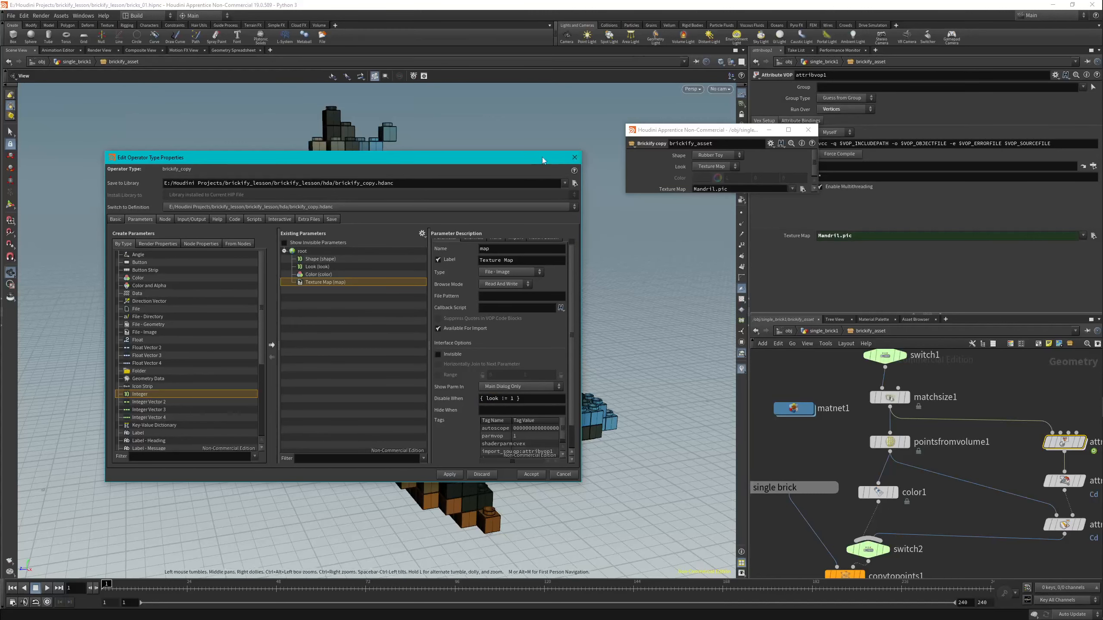
Test the Color look by switching Look to Color and trying several swatches on the bricks, ending on red.
left_click_drag(542, 157, 573, 515)
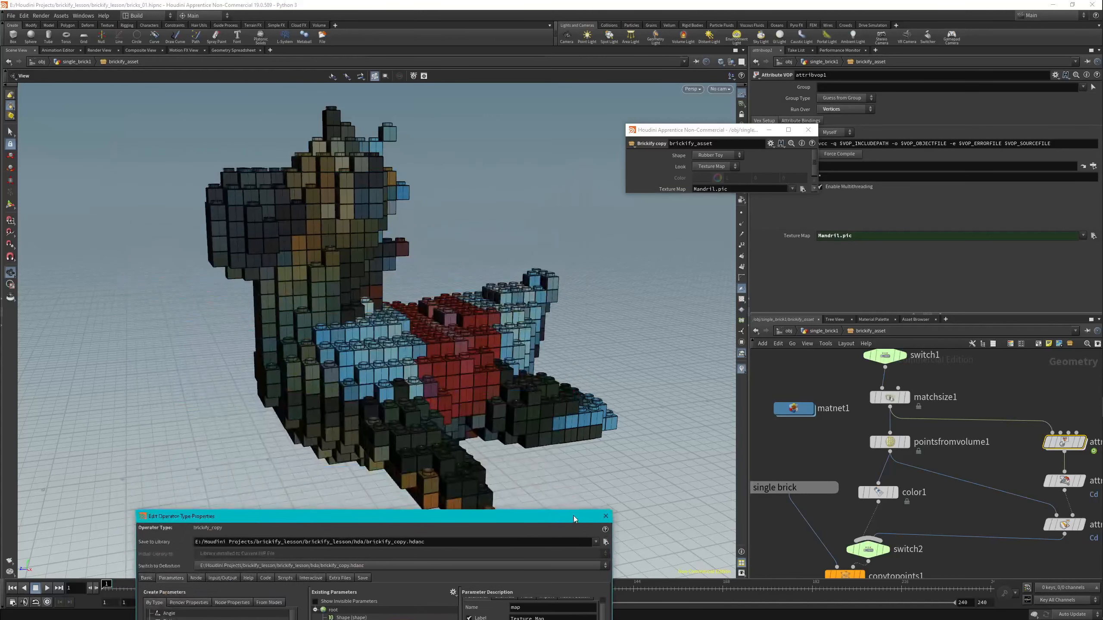
left_click(715, 166)
left_click(716, 175)
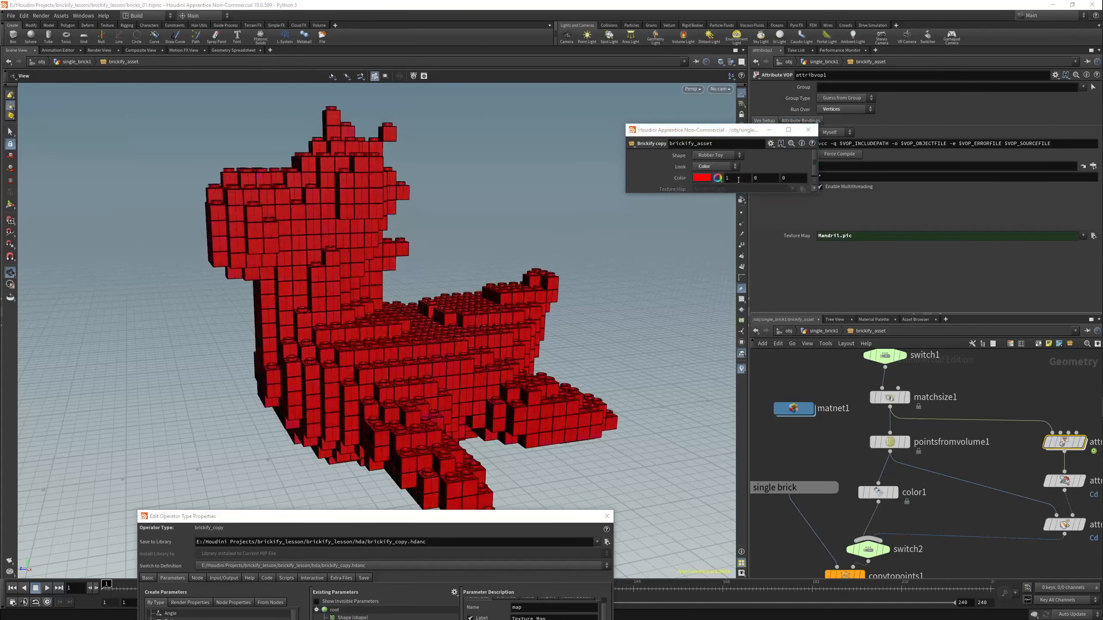
left_click(700, 177)
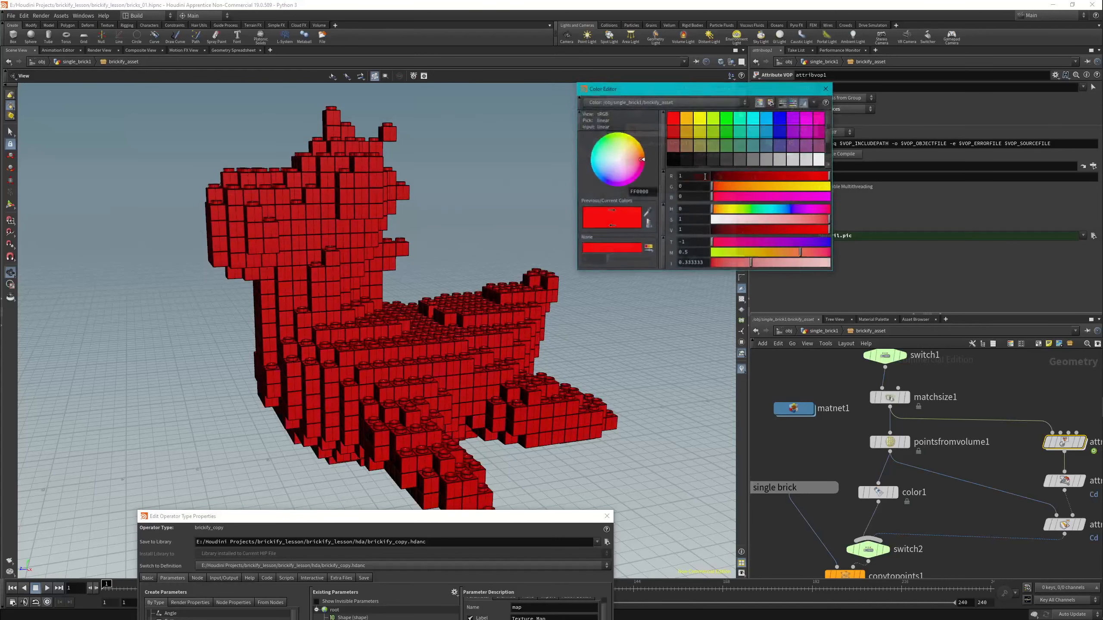
left_click(723, 118)
left_click(684, 117)
left_click(741, 134)
left_click(780, 145)
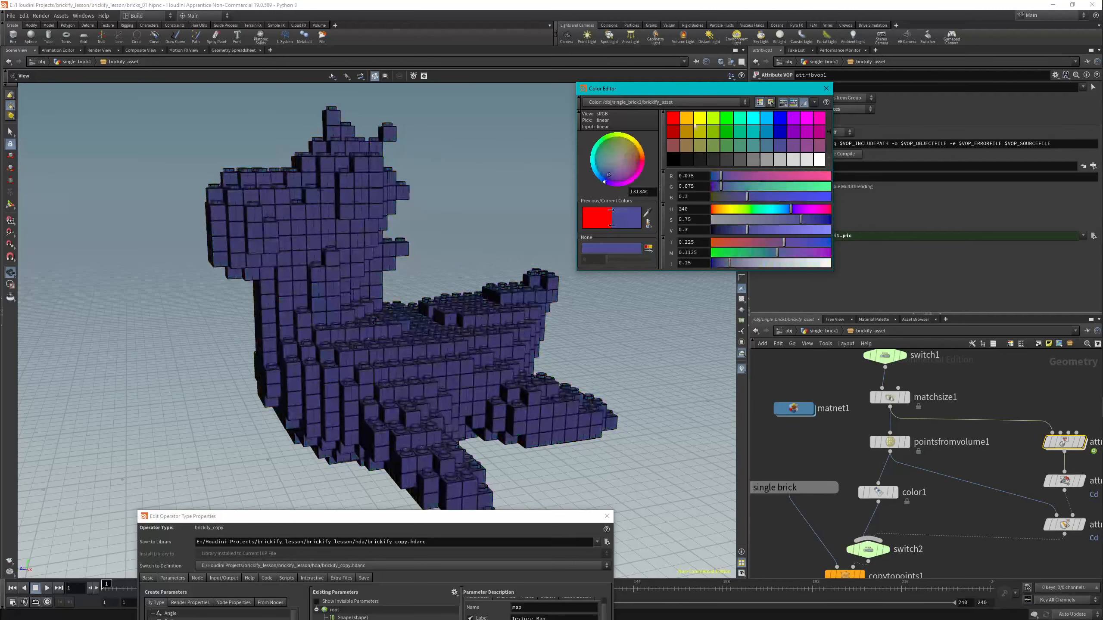
left_click(673, 117)
left_click(826, 89)
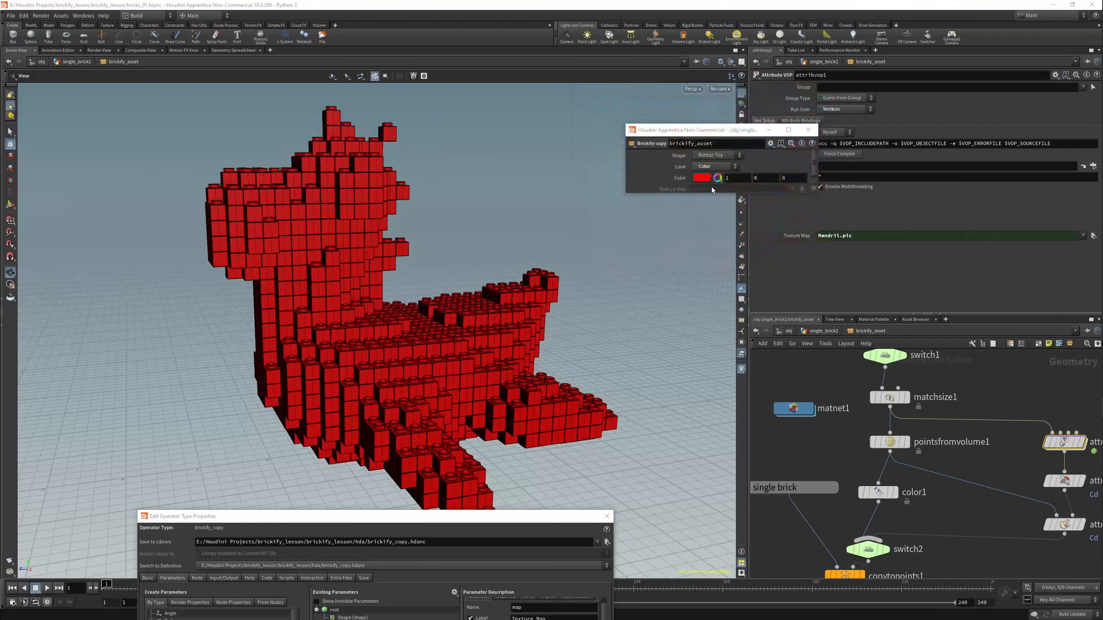
Switch Look to Texture Map and load toylowres.jpg from the project's $HIP/tex folder as the asset's texture map.
left_click_drag(476, 517, 493, 152)
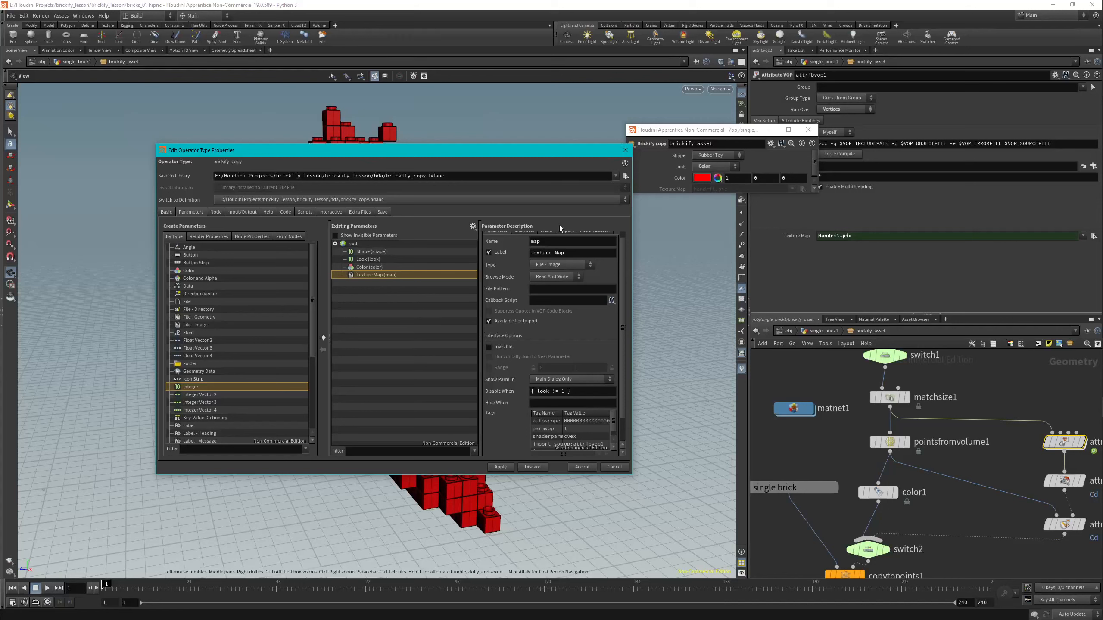
left_click(716, 167)
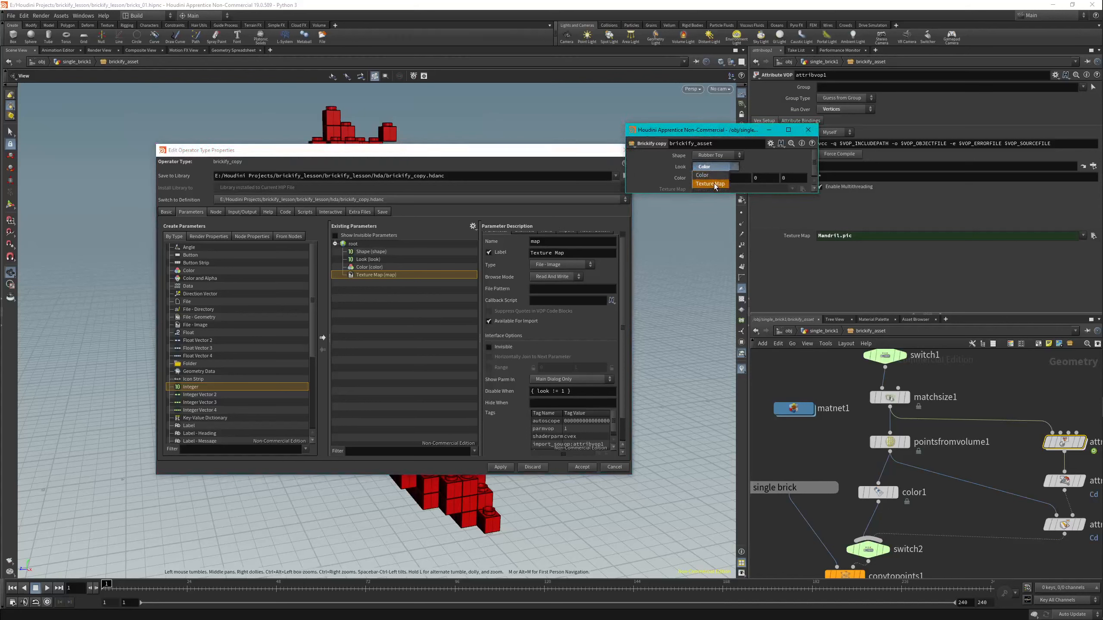
left_click(712, 177)
left_click(802, 190)
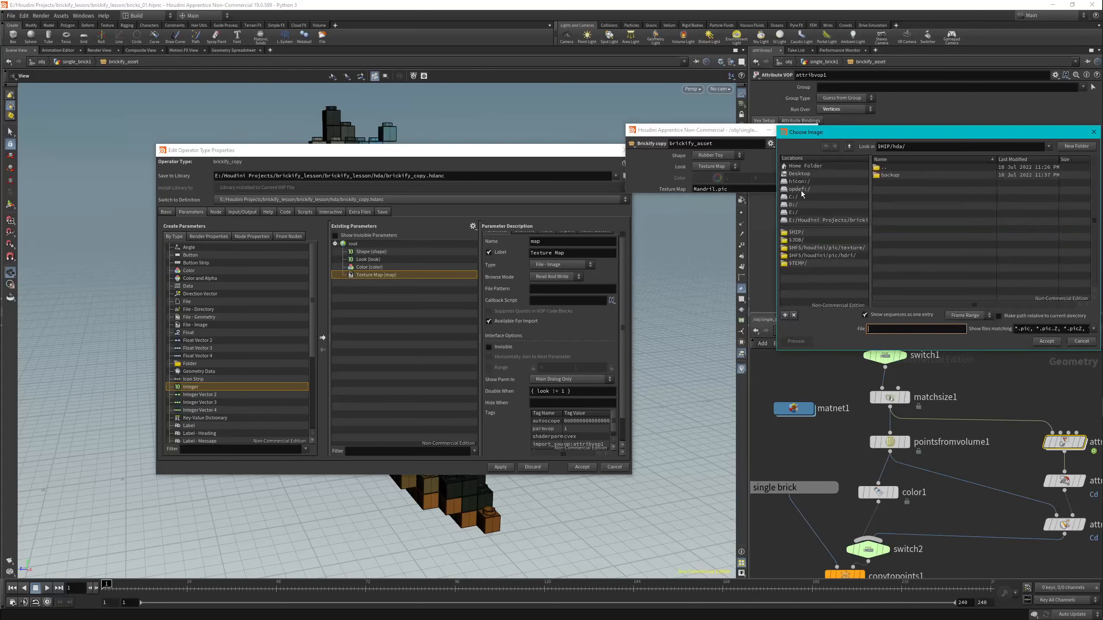
left_click(798, 232)
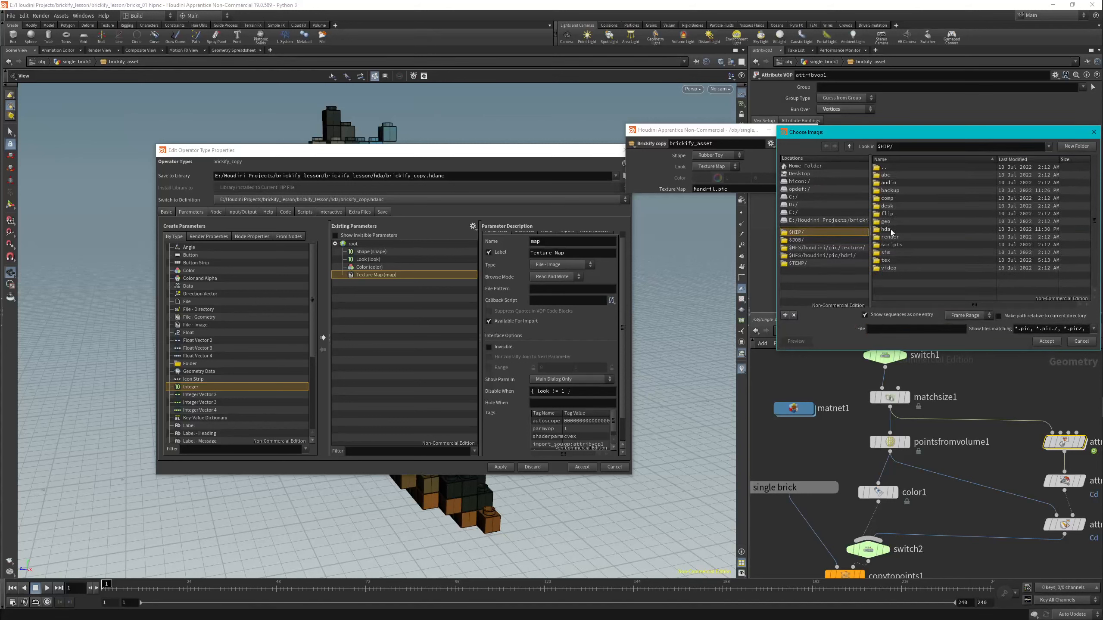
double_click(885, 261)
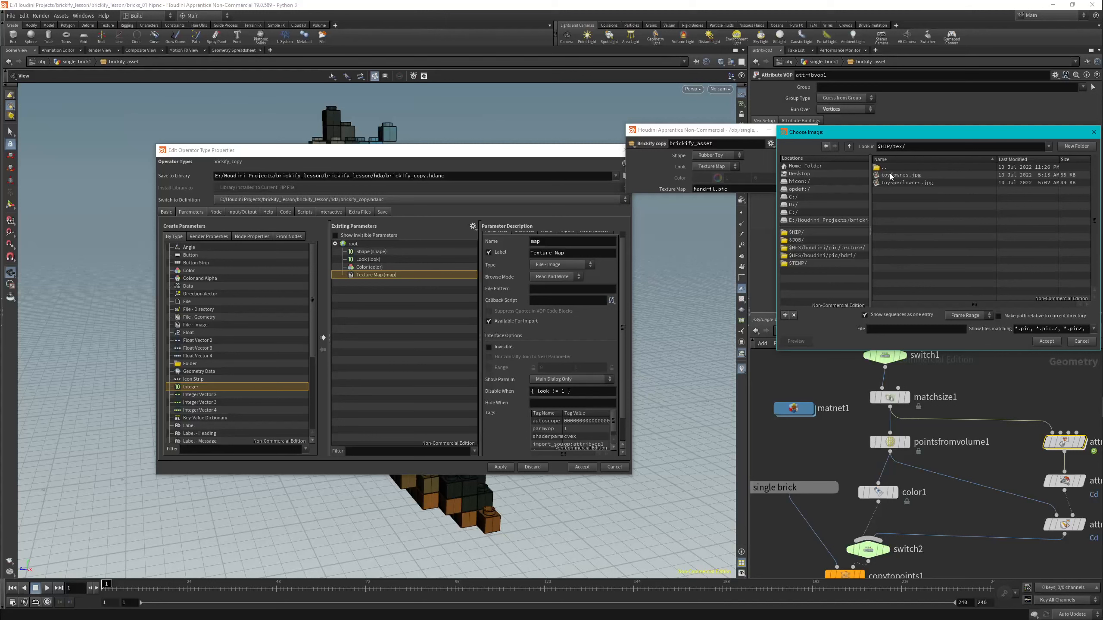
left_click(898, 175)
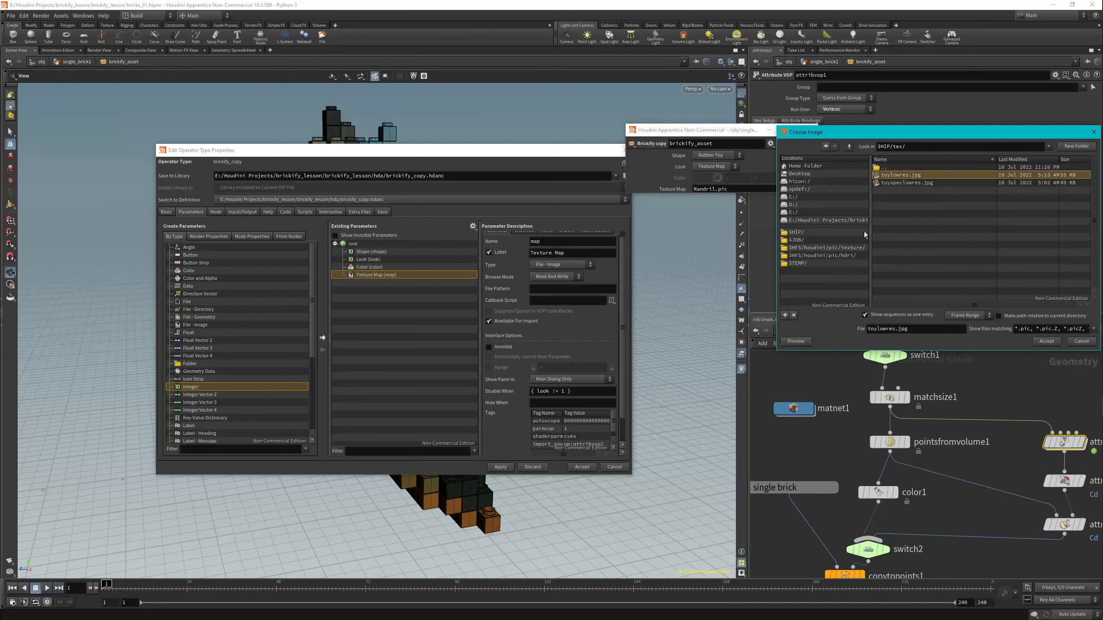
left_click(1046, 342)
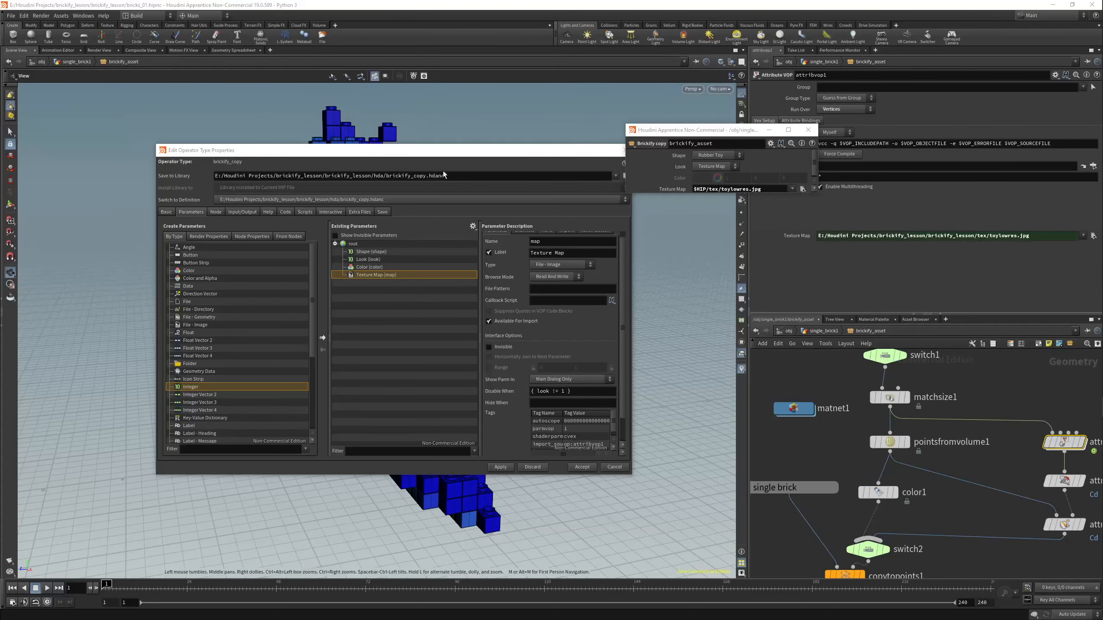
Inspect the textured toy and compare the Texture Map parameter's default channel value with the file path set on the asset.
left_click_drag(429, 152, 379, 470)
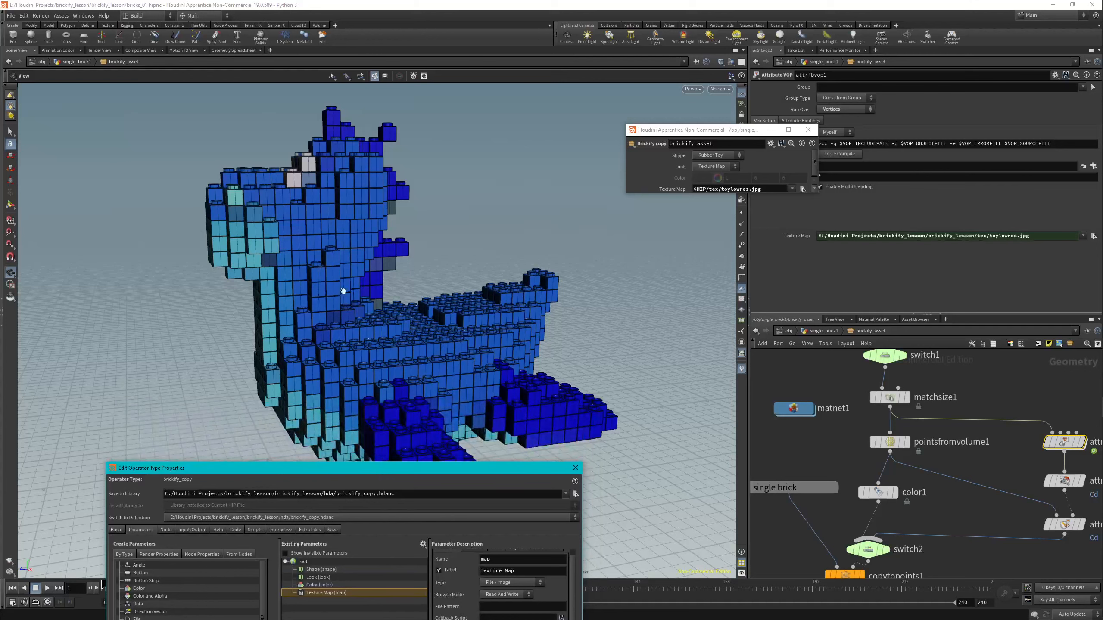
left_click_drag(343, 290, 329, 259)
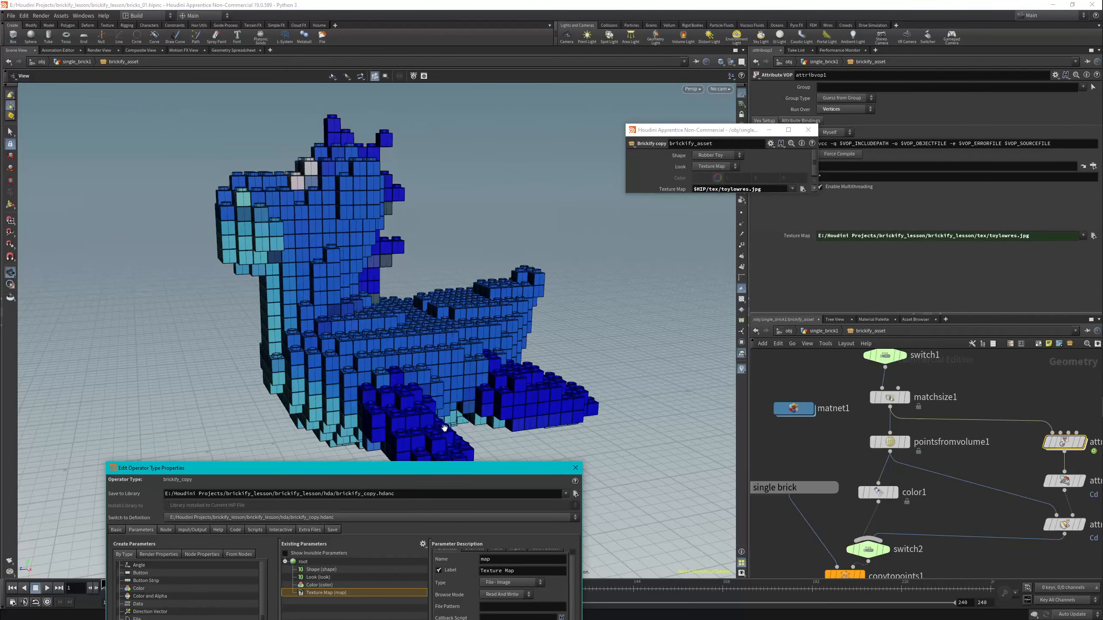
left_click_drag(410, 467, 398, 331)
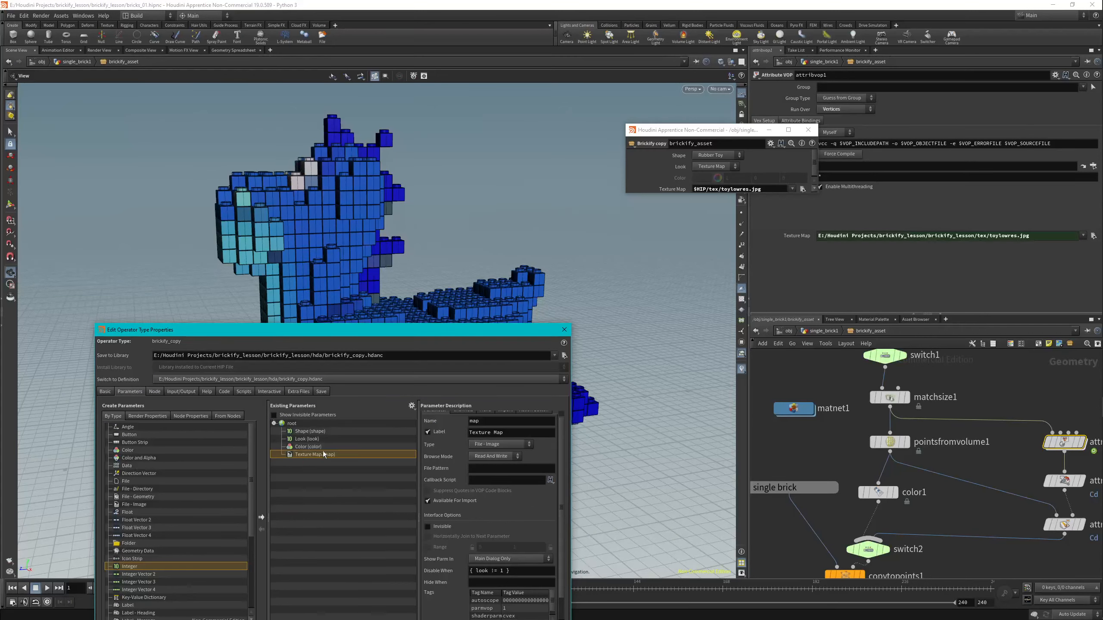
scroll(459, 448, "up", 1)
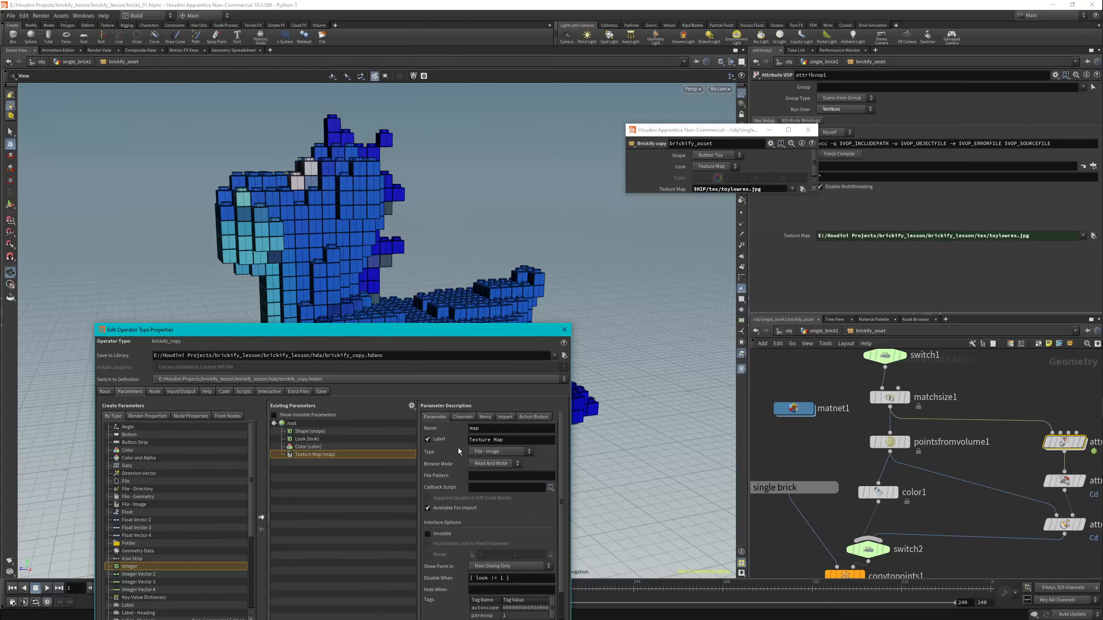
left_click(466, 419)
left_click_drag(474, 448, 500, 448)
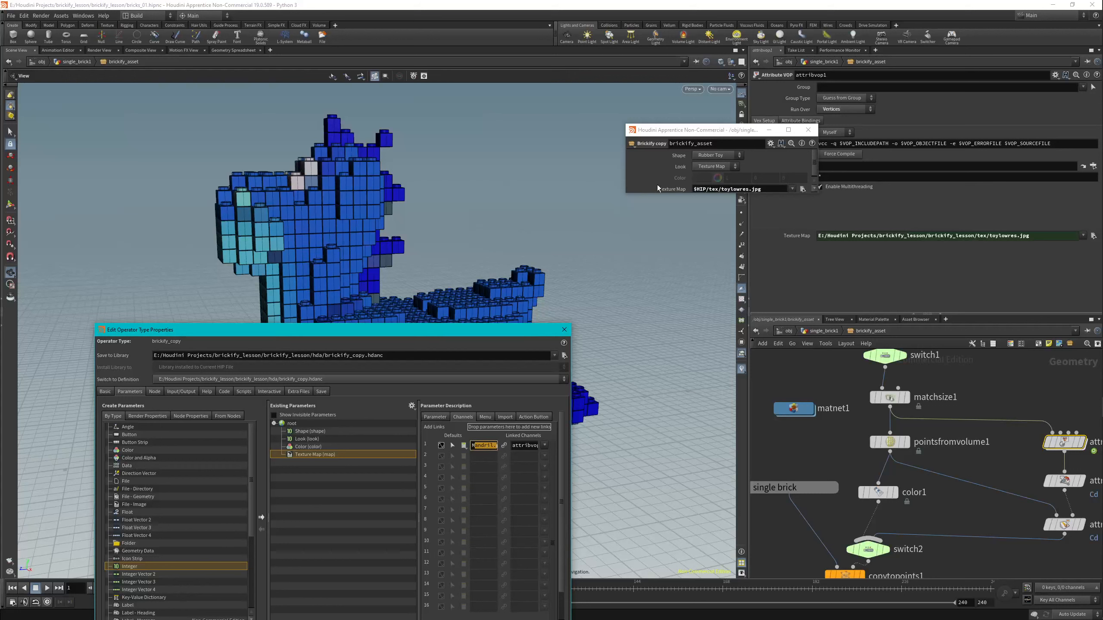
left_click(669, 167)
left_click_drag(696, 189, 770, 190)
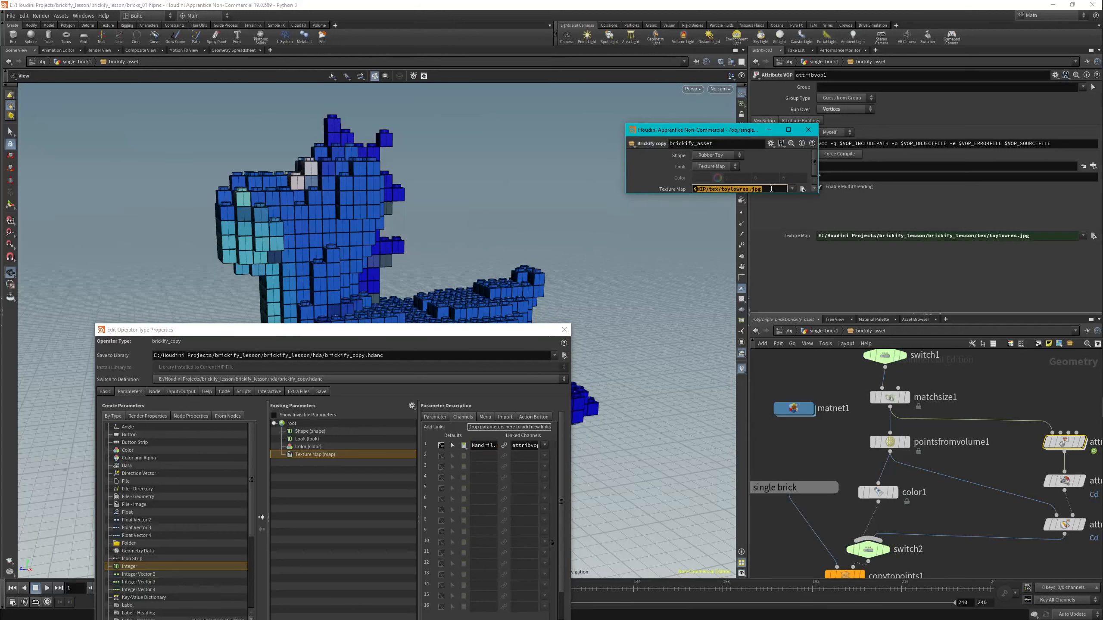
left_click(642, 167)
Accept the operator type properties and close the asset's floating parameter window.
left_click_drag(218, 330, 230, 159)
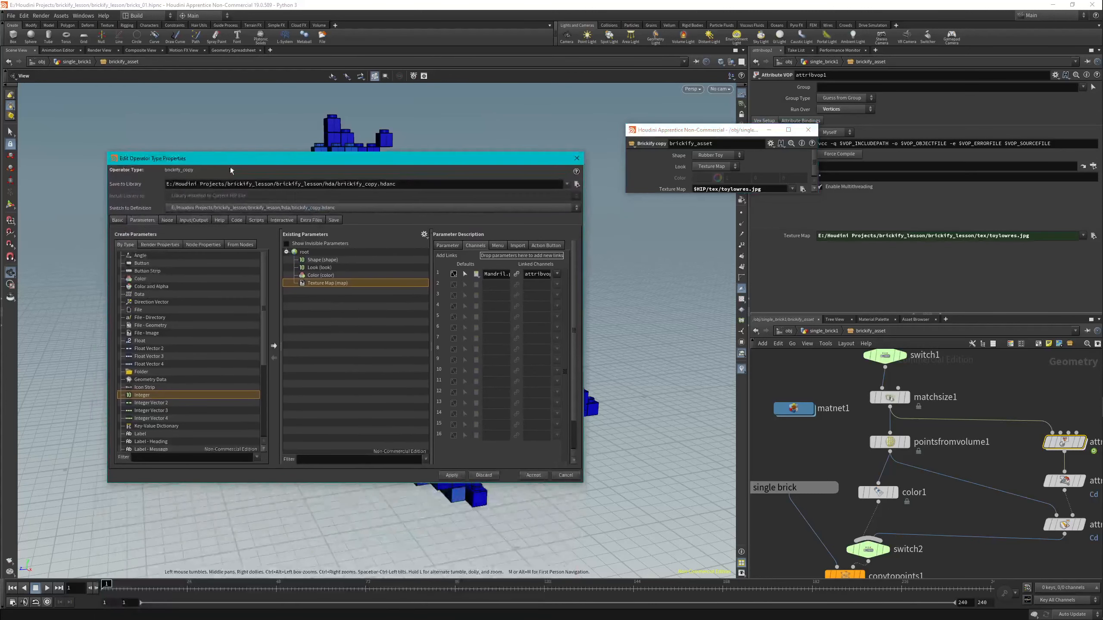
left_click(533, 475)
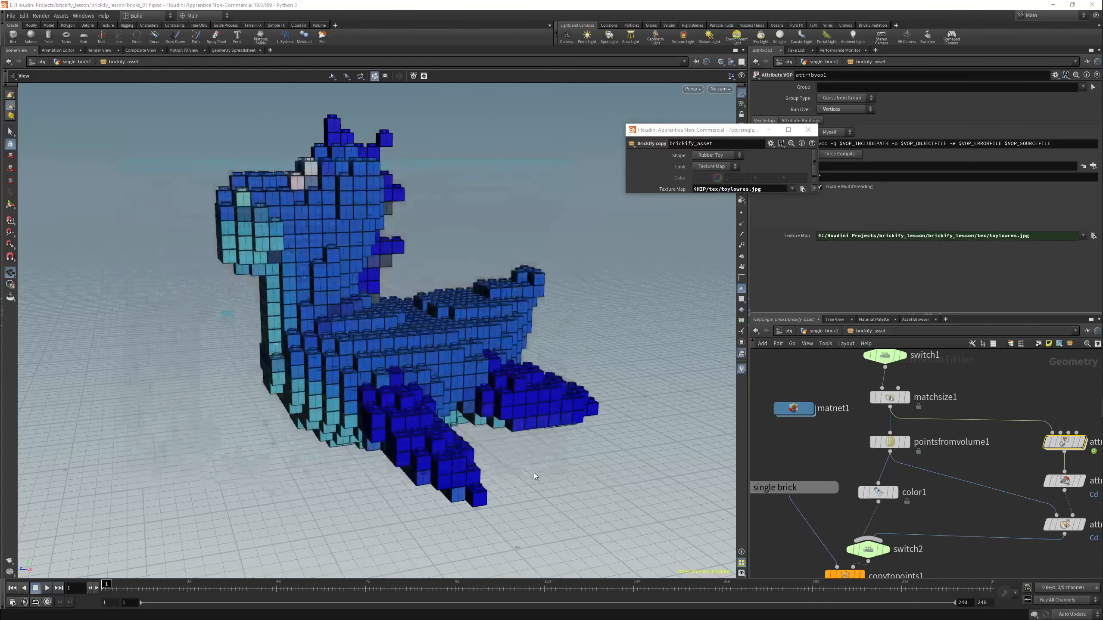
left_click(807, 129)
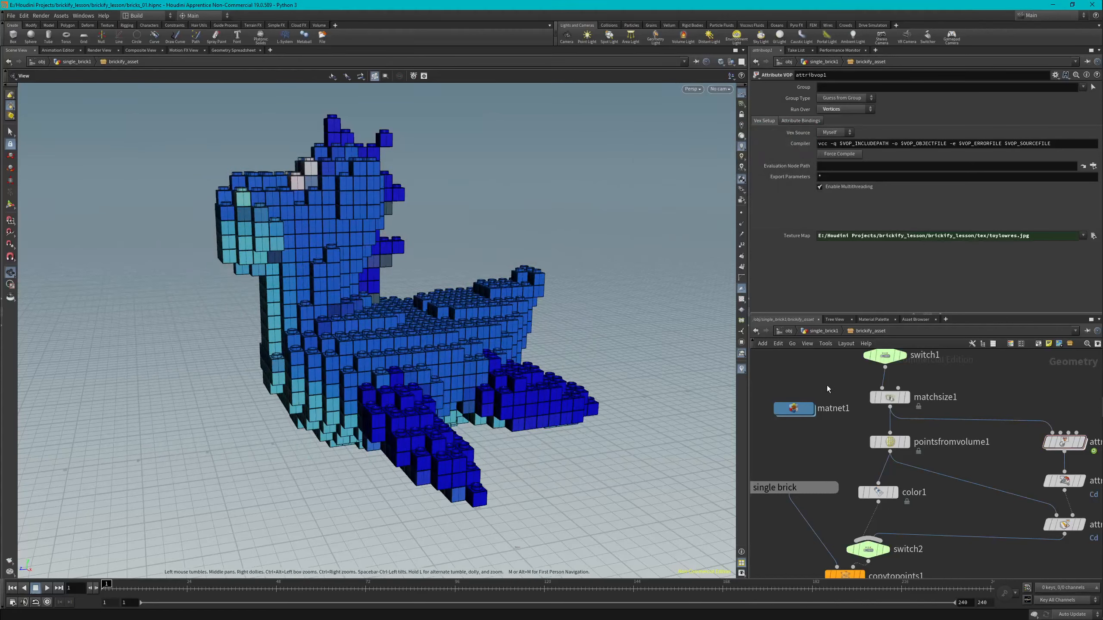
Return to the single_brick1 network and lock the Brickify copy asset, saving its changes.
key("u")
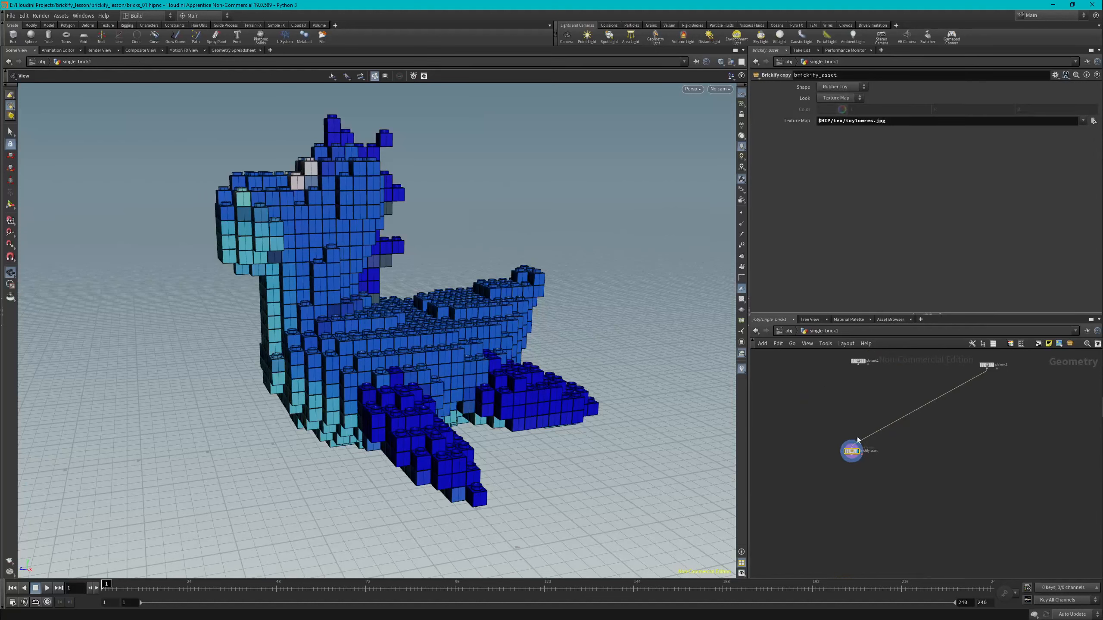
scroll(852, 452, "up", 2)
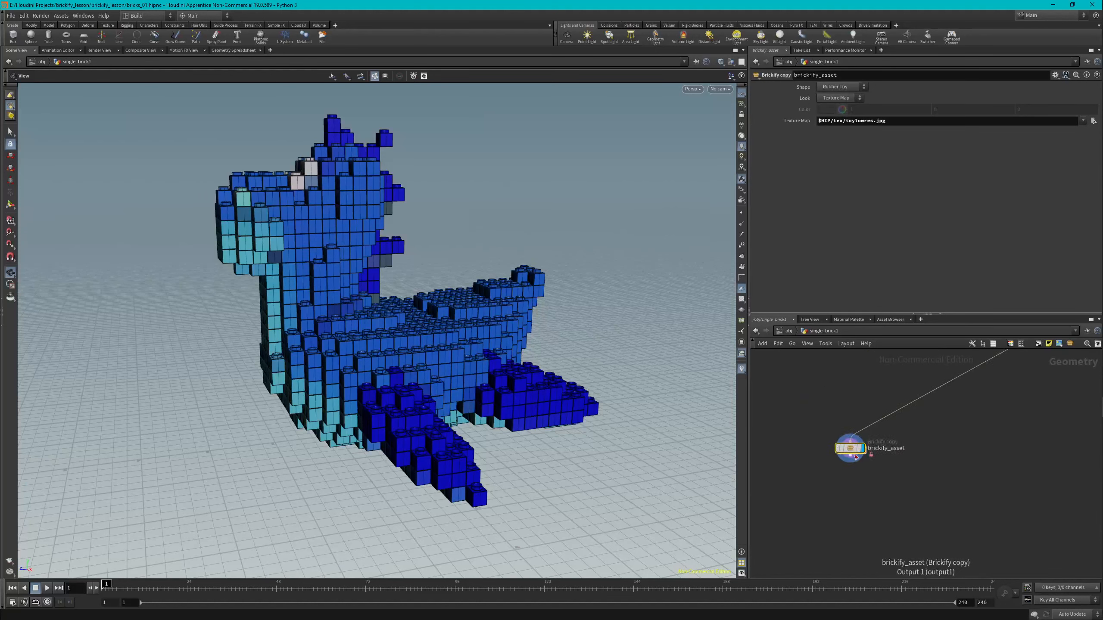
scroll(853, 454, "up", 3)
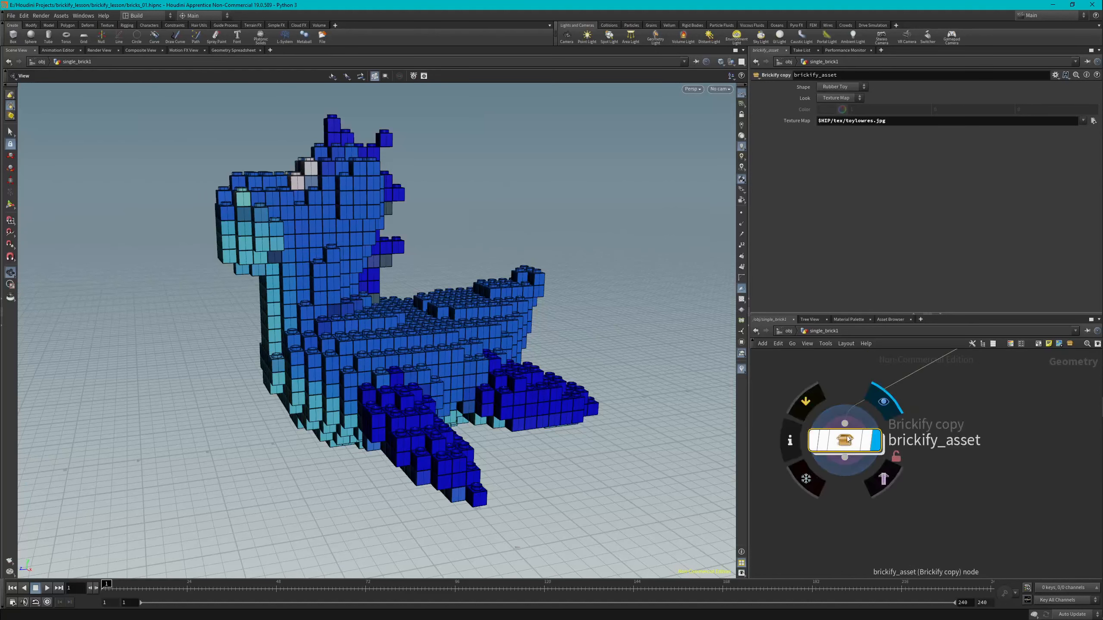
left_click(66, 16)
mouse_move(76, 58)
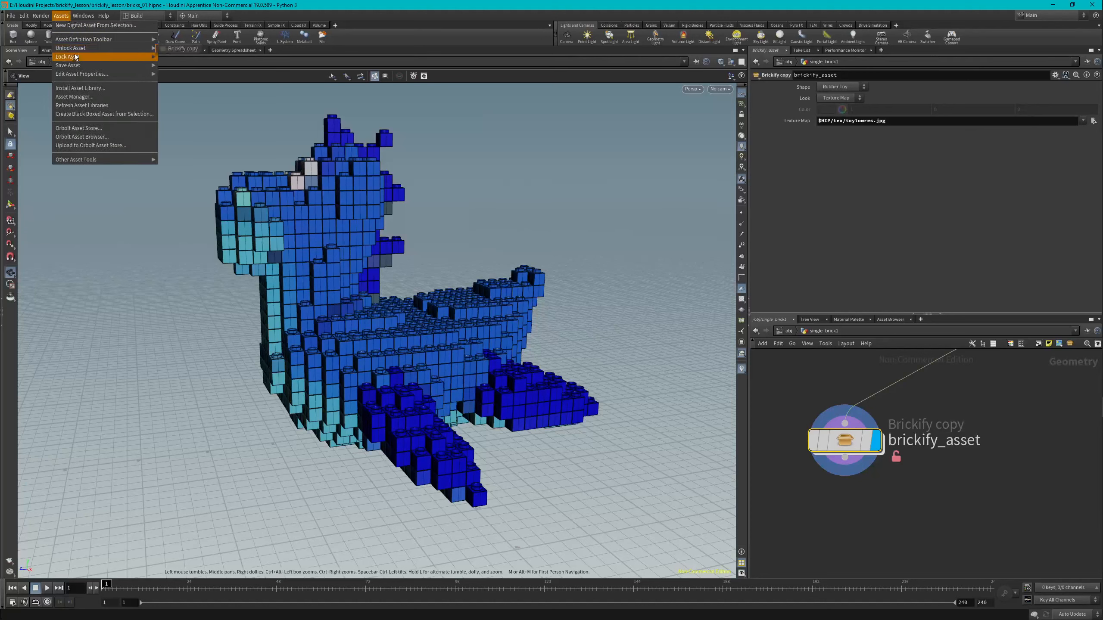
left_click(194, 57)
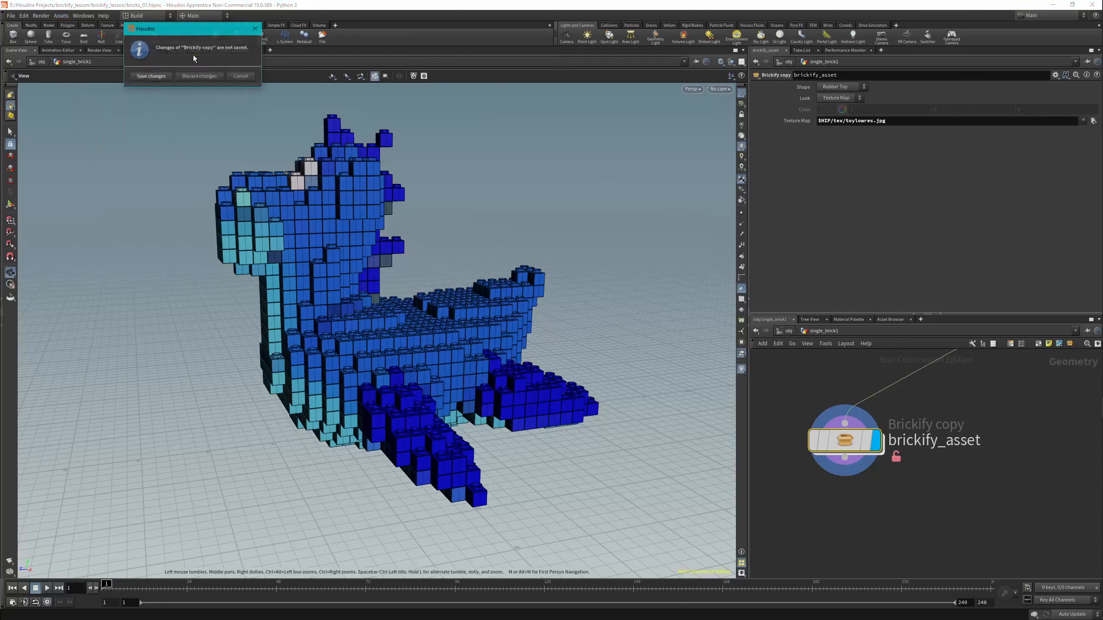
left_click(150, 77)
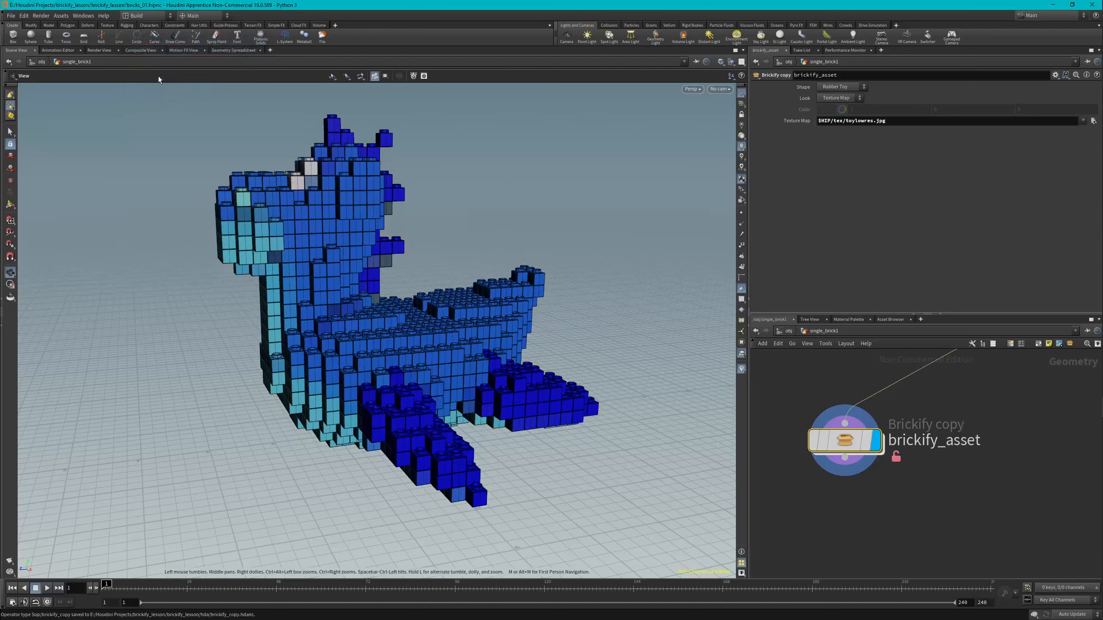
Look inside the locked brickify_asset at its internal node network and return to the single_brick1 level.
double_click(846, 441)
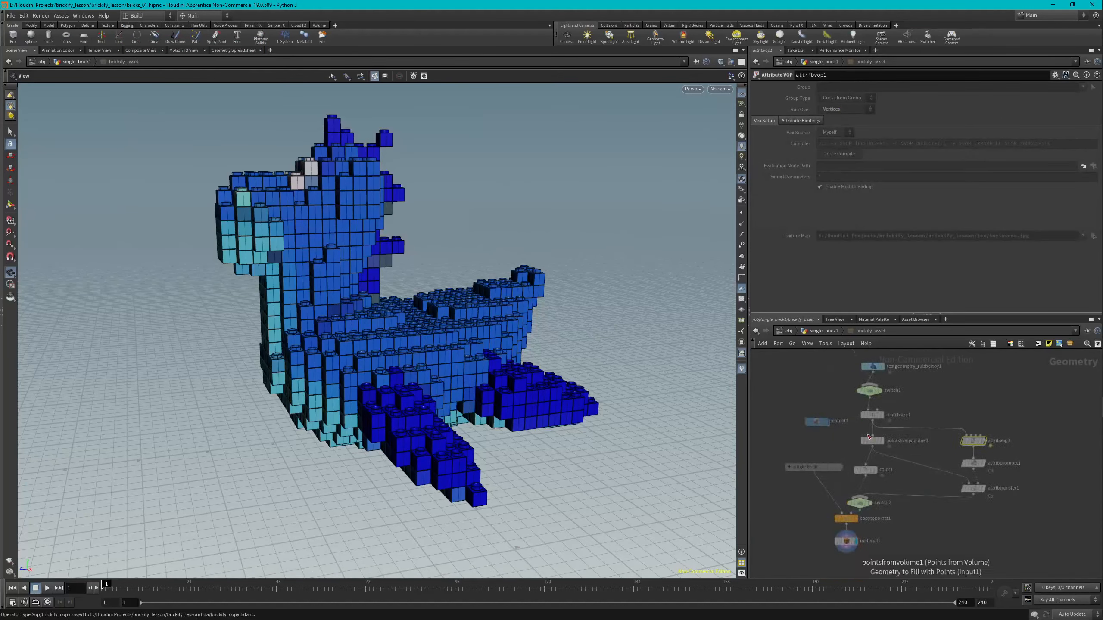
left_click_drag(878, 441, 875, 442)
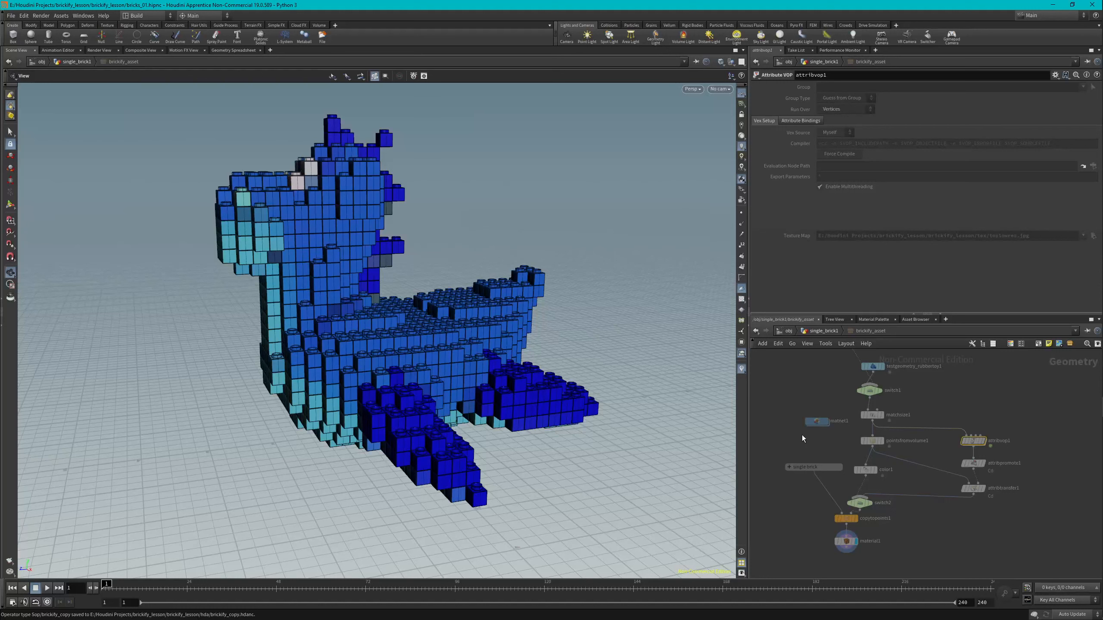
key("u")
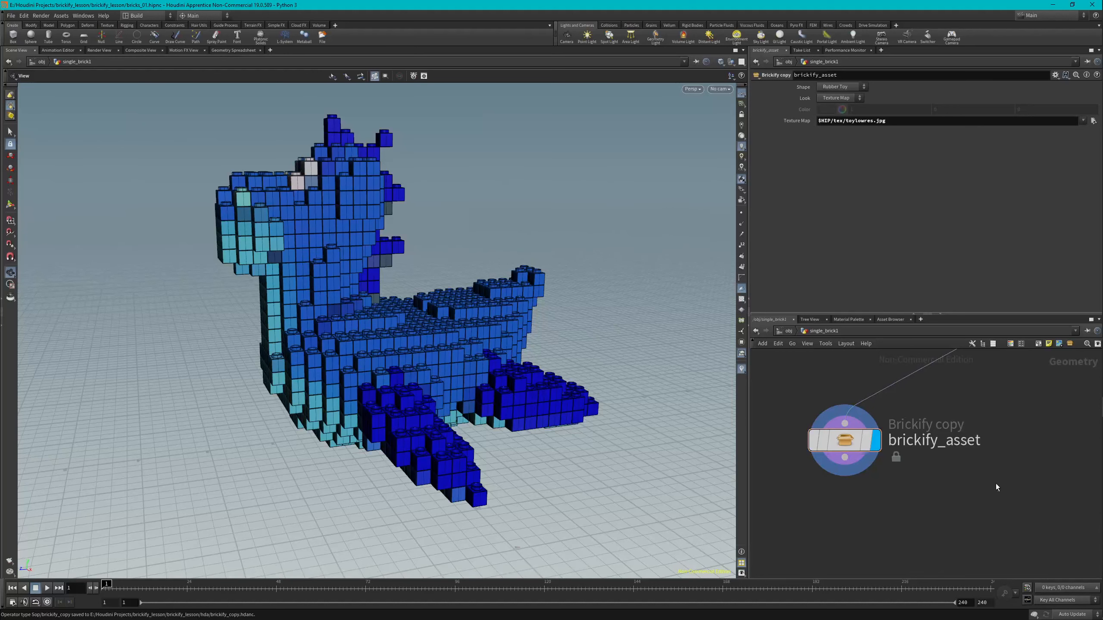
Go up to the object level and save the scene file.
key("u")
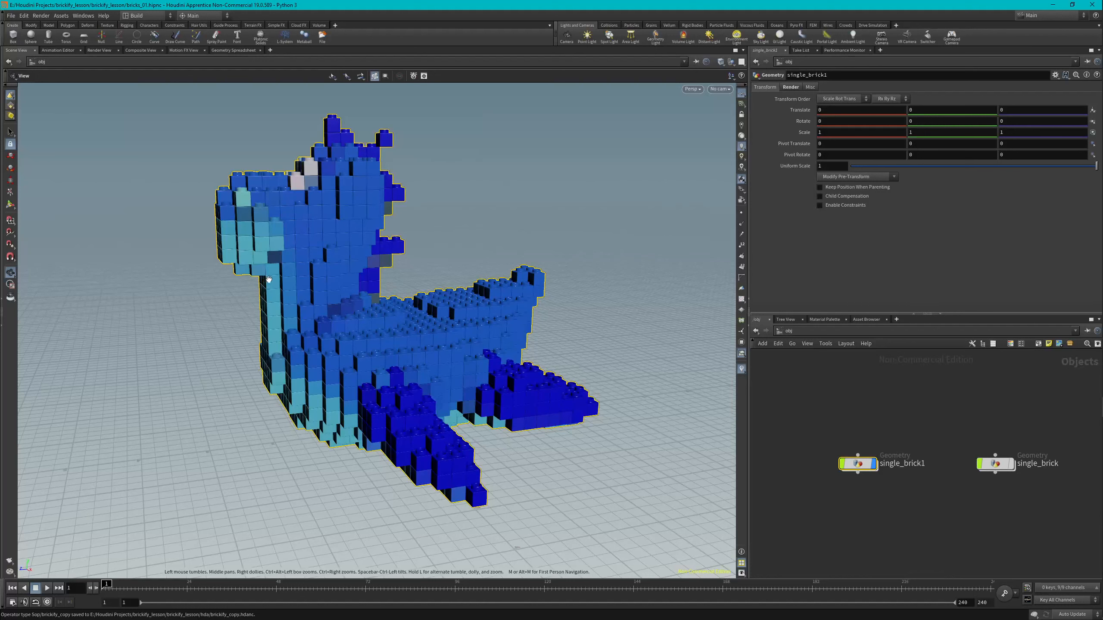
key("ctrl+s")
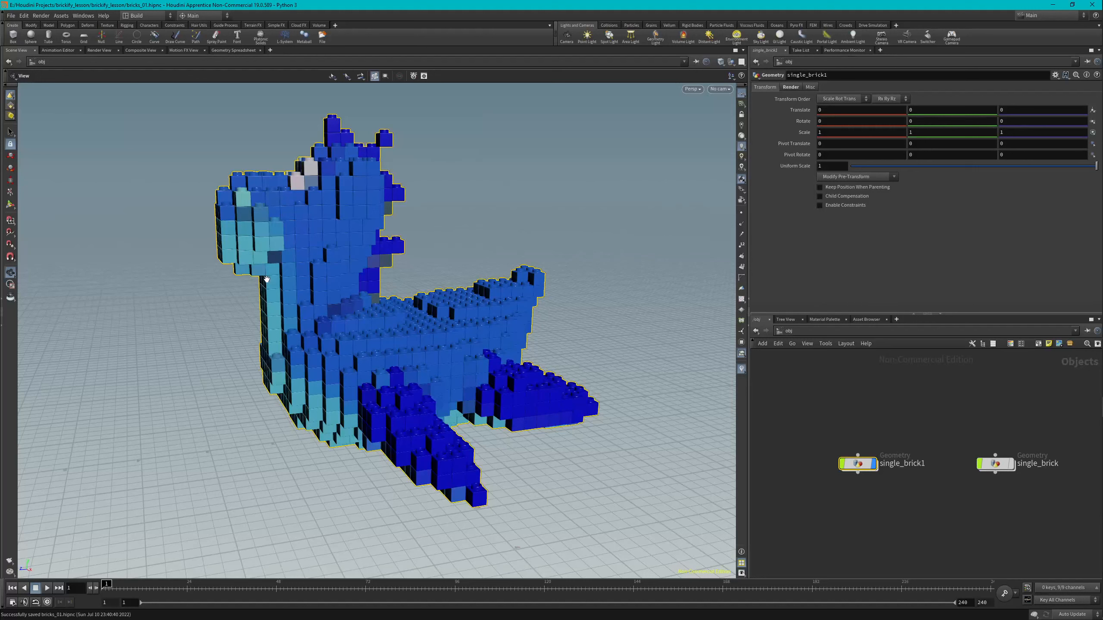
In File Explorer, check the saved asset files in Houdini Projects > brickify_lesson > brickify_lesson > hda, and close the window.
mouse_move(1102, 27)
left_click(1086, 63)
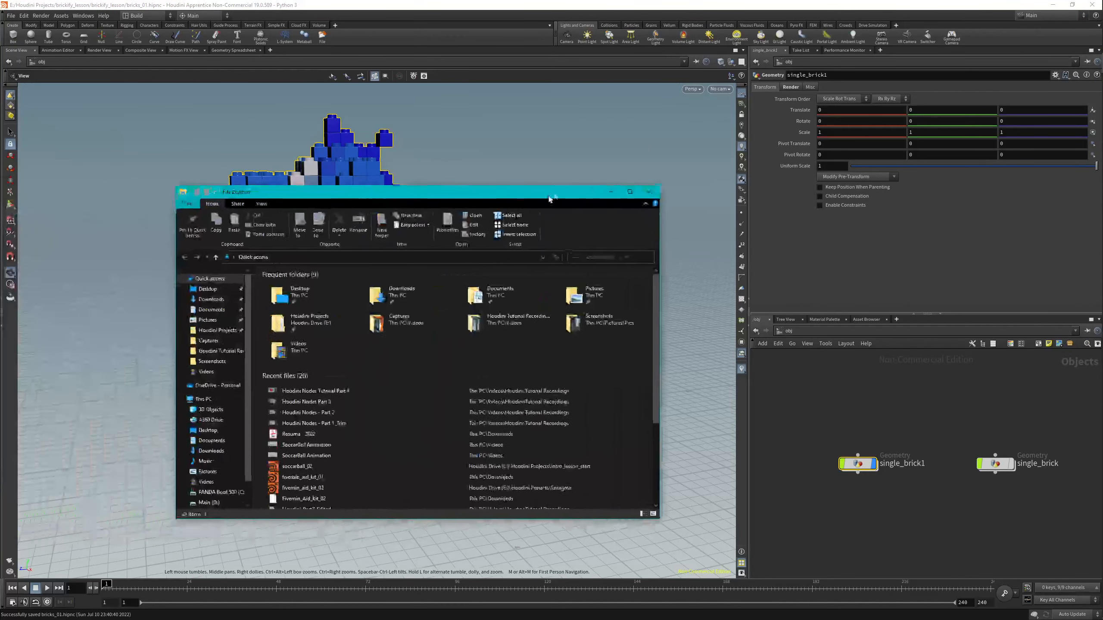
left_click(241, 316)
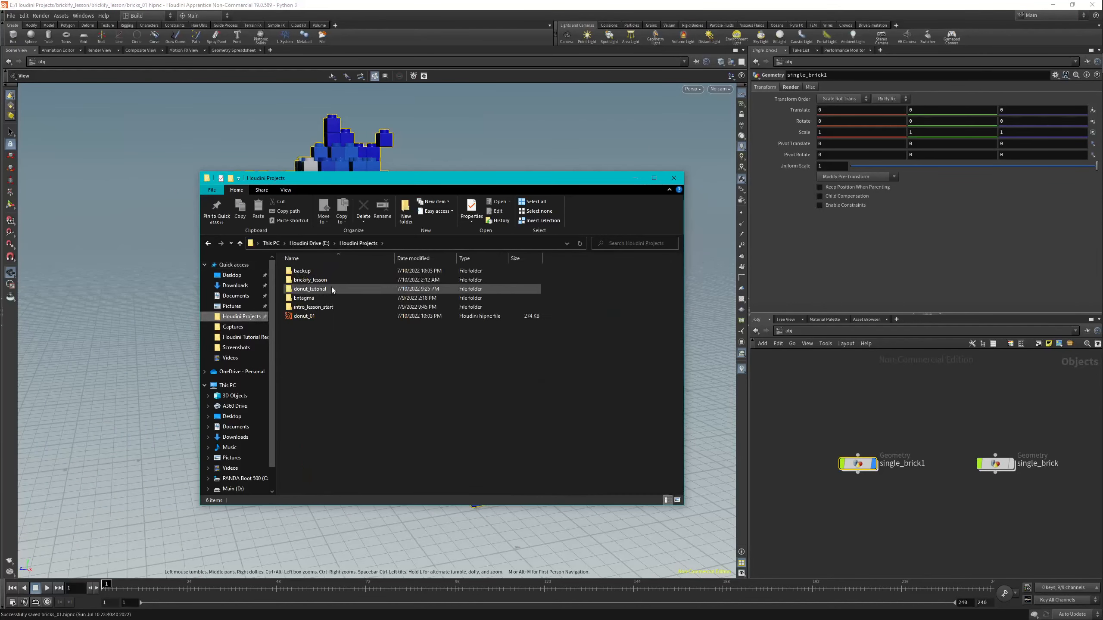
double_click(317, 281)
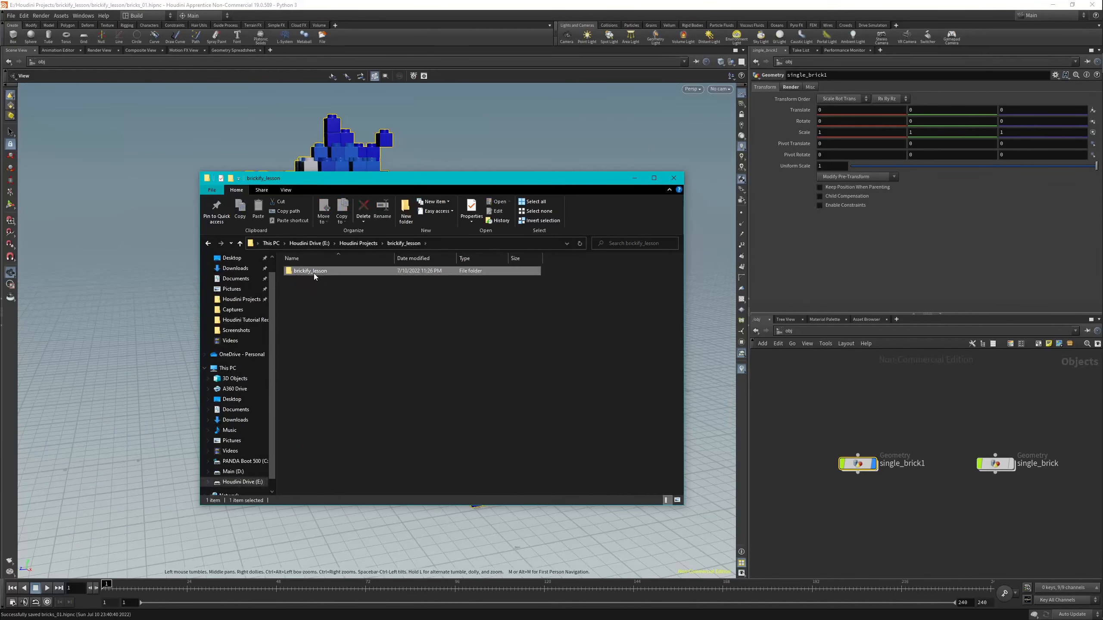
double_click(314, 272)
double_click(310, 333)
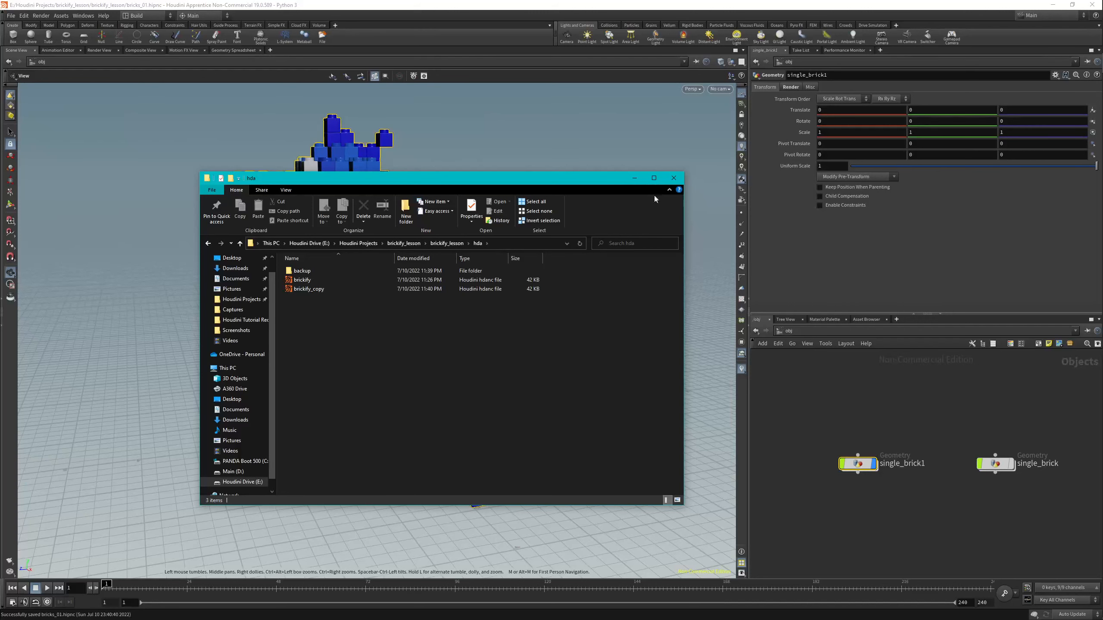
left_click(674, 178)
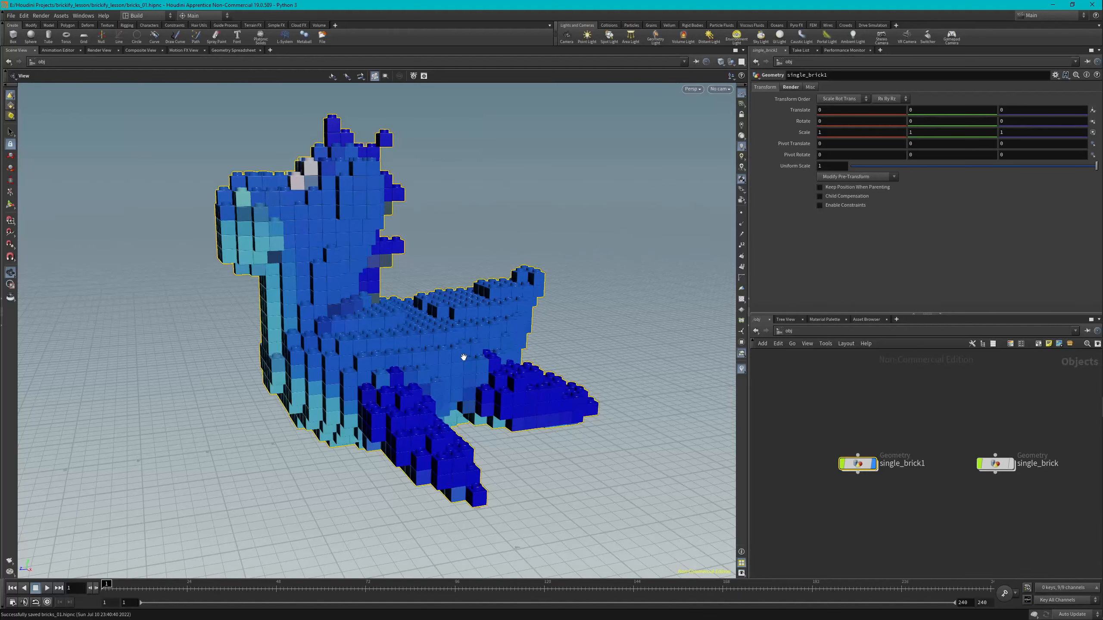
key("alt+Tab")
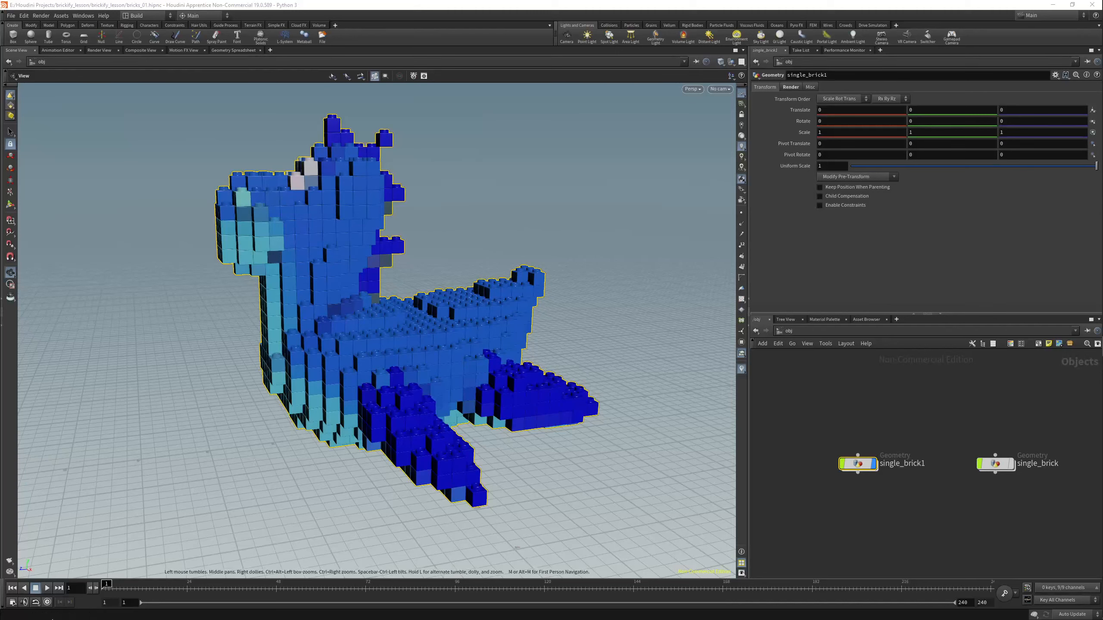